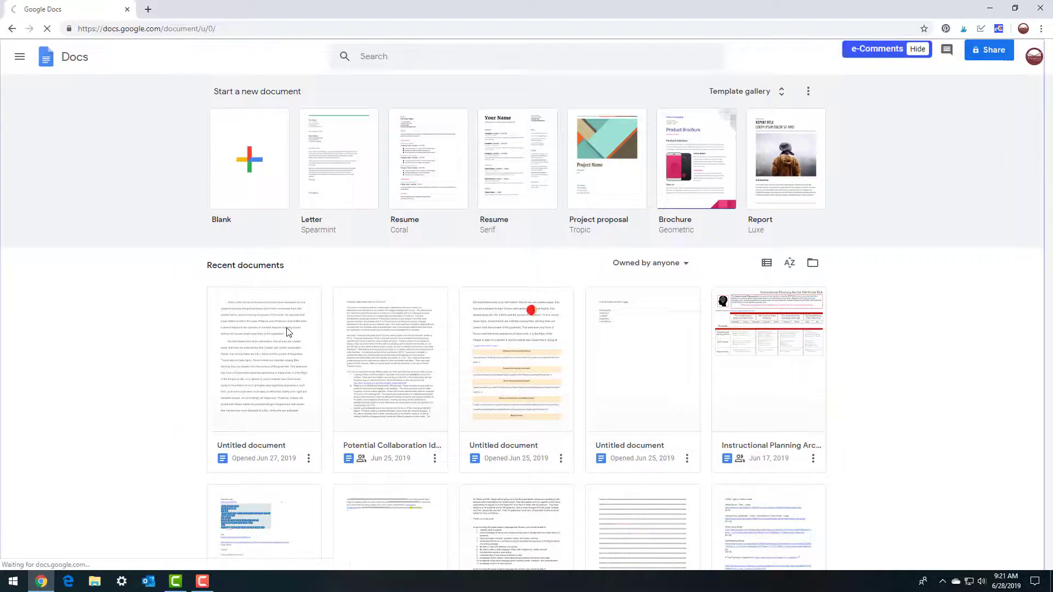
# - Open the untitled Declaration document from Recent documents
pyautogui.click(287, 331)
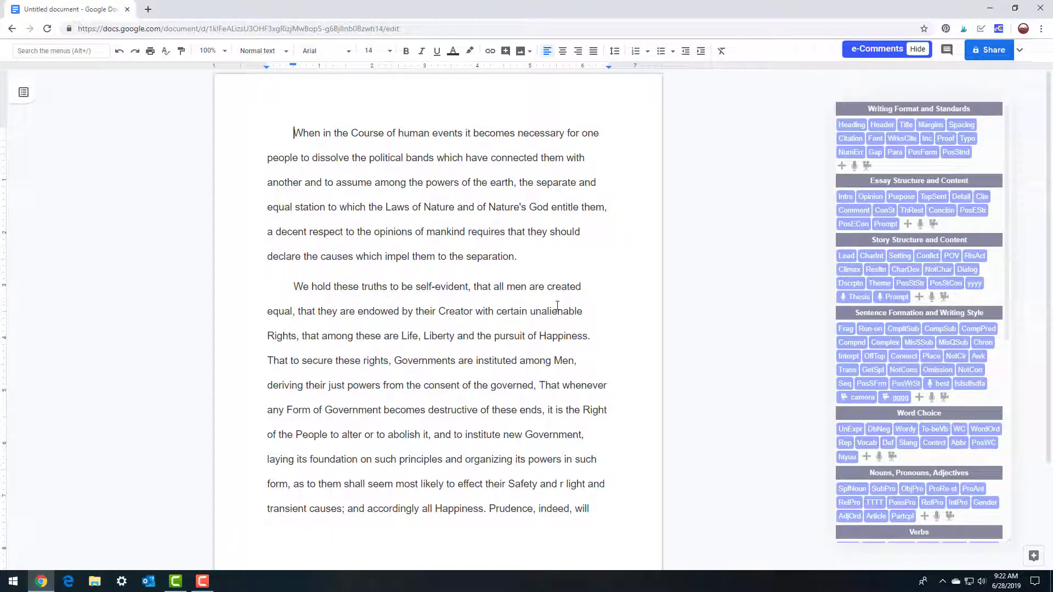
pyautogui.scroll(-1, 981, 171)
pyautogui.scroll(1, 877, 137)
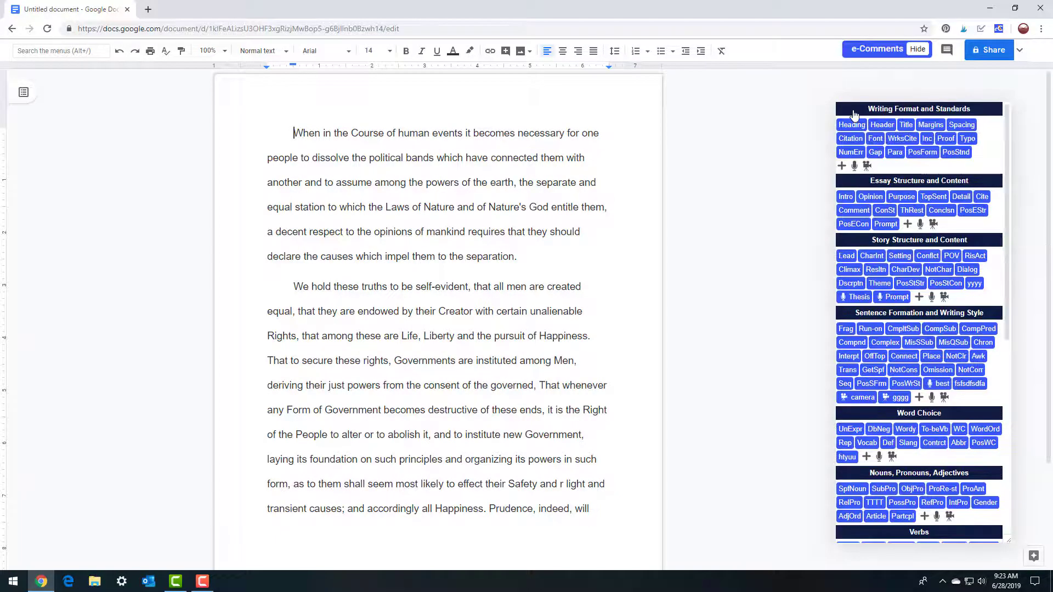
# - Reposition the e-Comments panel beside the document, then hide it and show it again
pyautogui.moveTo(854, 114); pyautogui.dragTo(739, 126)
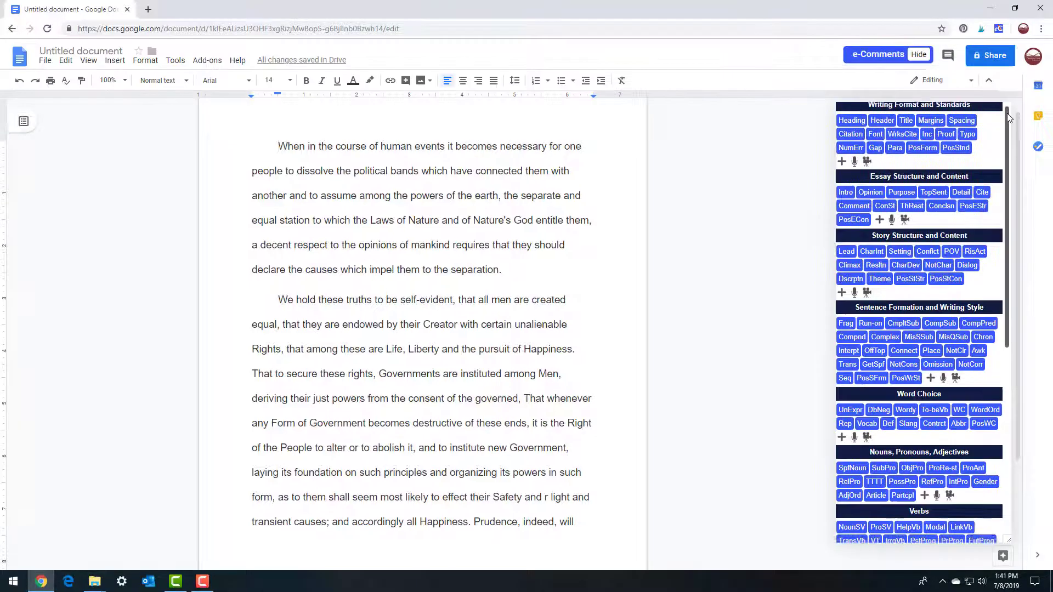
pyautogui.moveTo(1007, 117); pyautogui.dragTo(1005, 136)
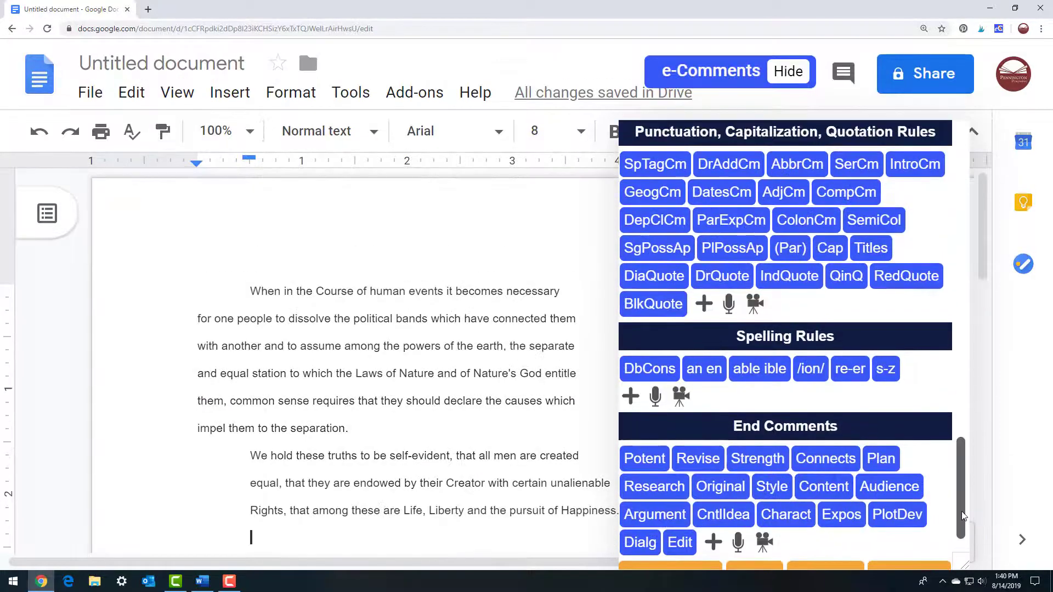
pyautogui.moveTo(963, 515); pyautogui.dragTo(962, 203)
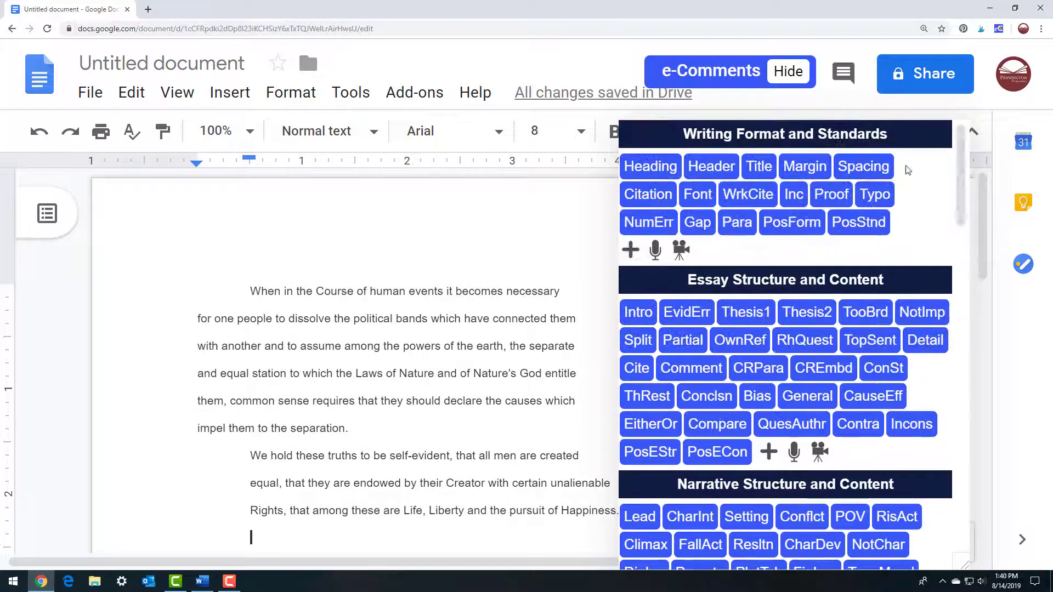
pyautogui.click(784, 71)
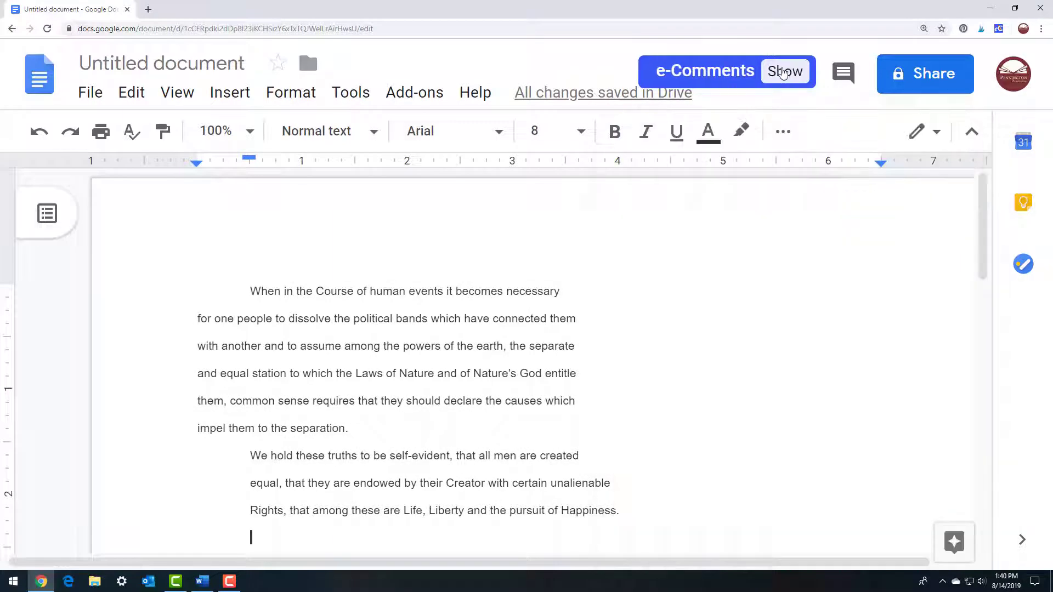
pyautogui.click(783, 71)
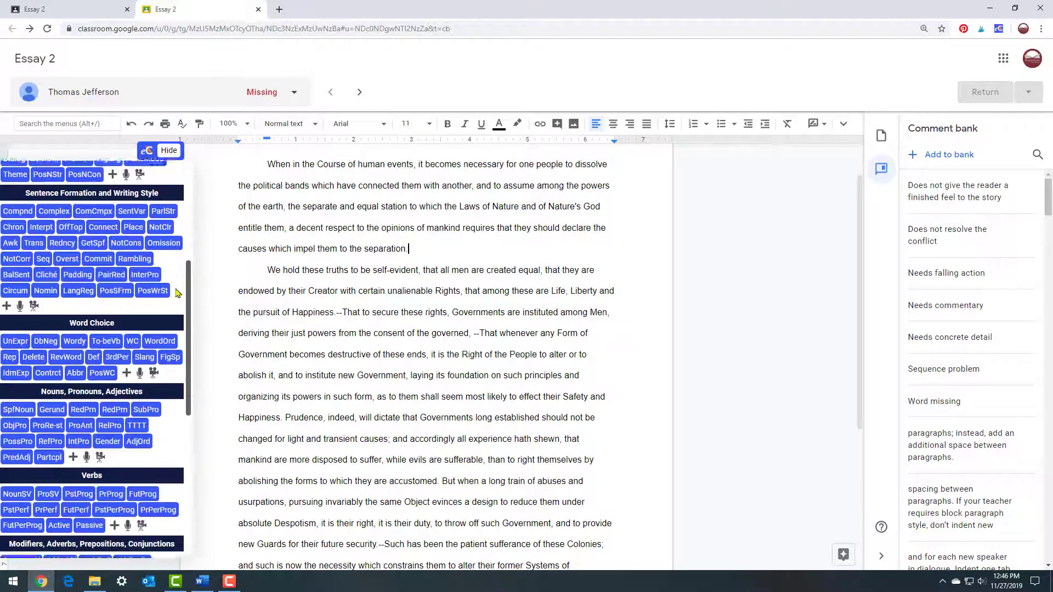
# - Bring up the e-Comments Switch Set choices, then select 'them' in the last paragraph
pyautogui.scroll(-5, 177, 294)
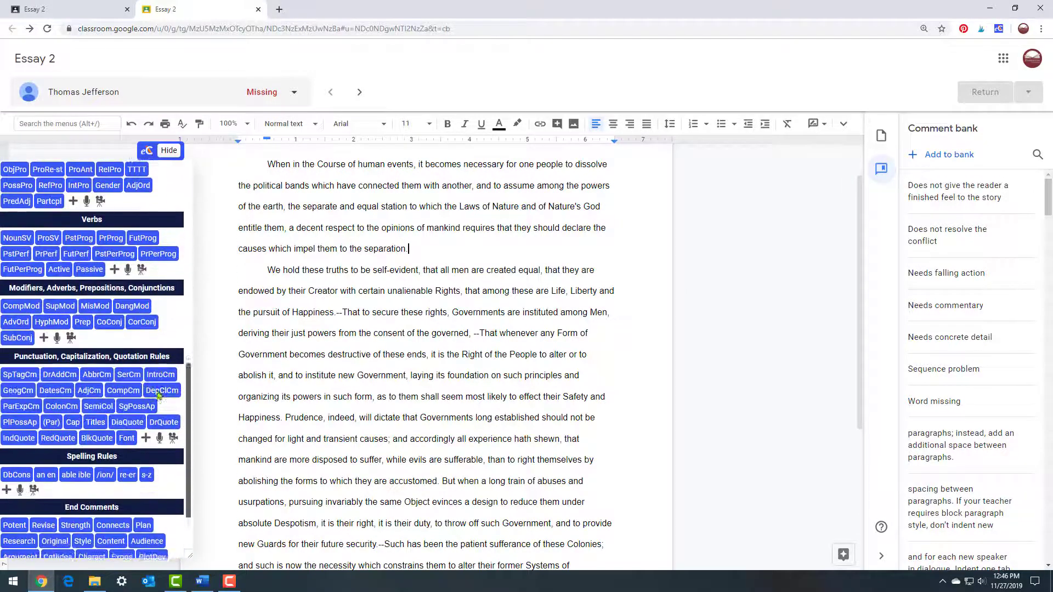
pyautogui.scroll(-3, 157, 394)
pyautogui.click(146, 523)
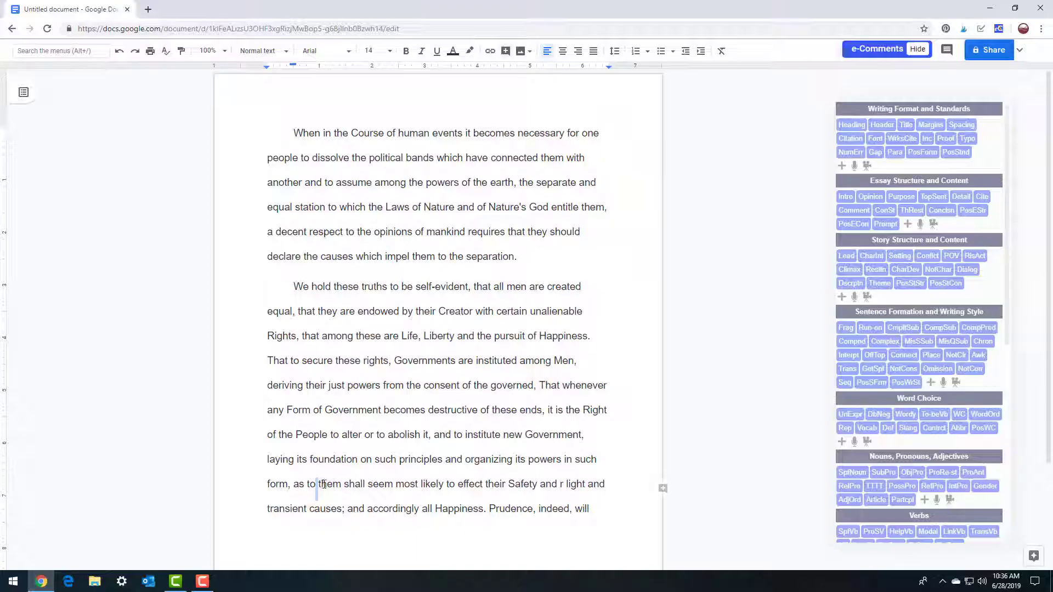
pyautogui.moveTo(317, 484); pyautogui.dragTo(339, 486)
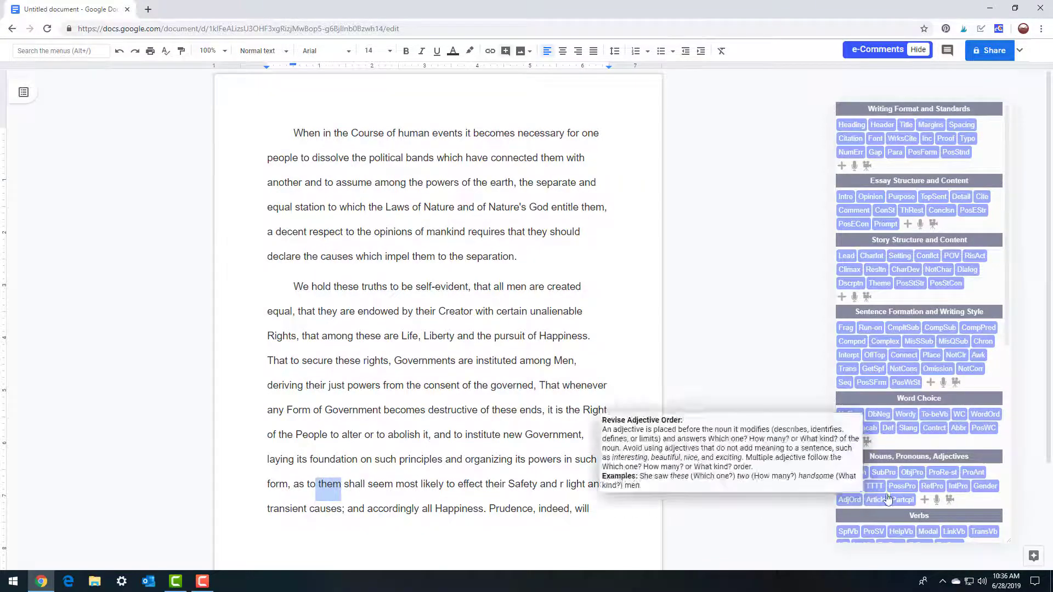
# - Apply the ProAnt comment to 'them', expand and collapse it, and draft the reply 'Why is this an error?'
pyautogui.moveTo(944, 475)
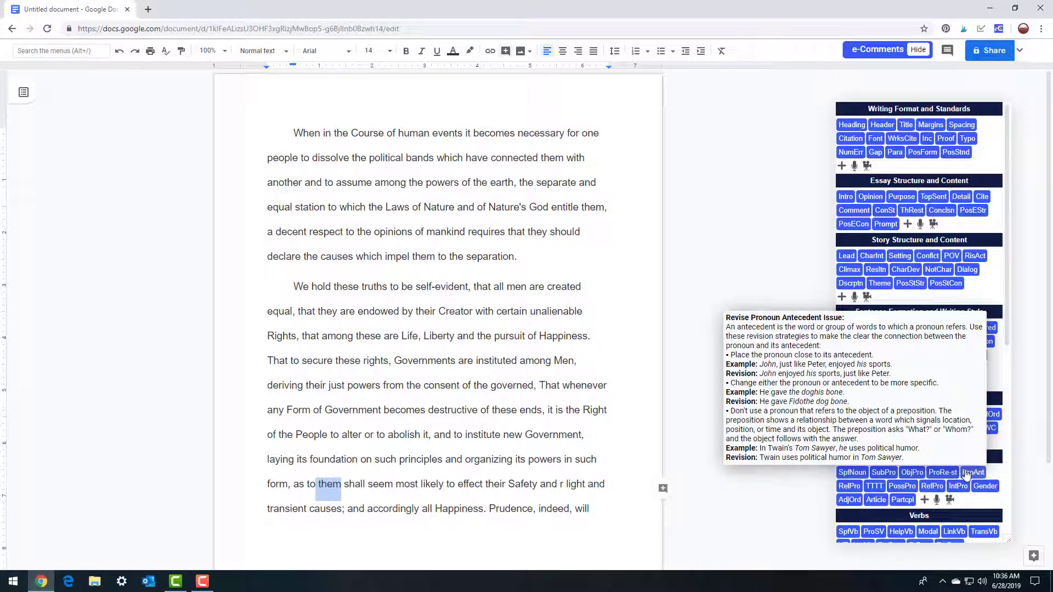
pyautogui.click(967, 475)
pyautogui.click(967, 475)
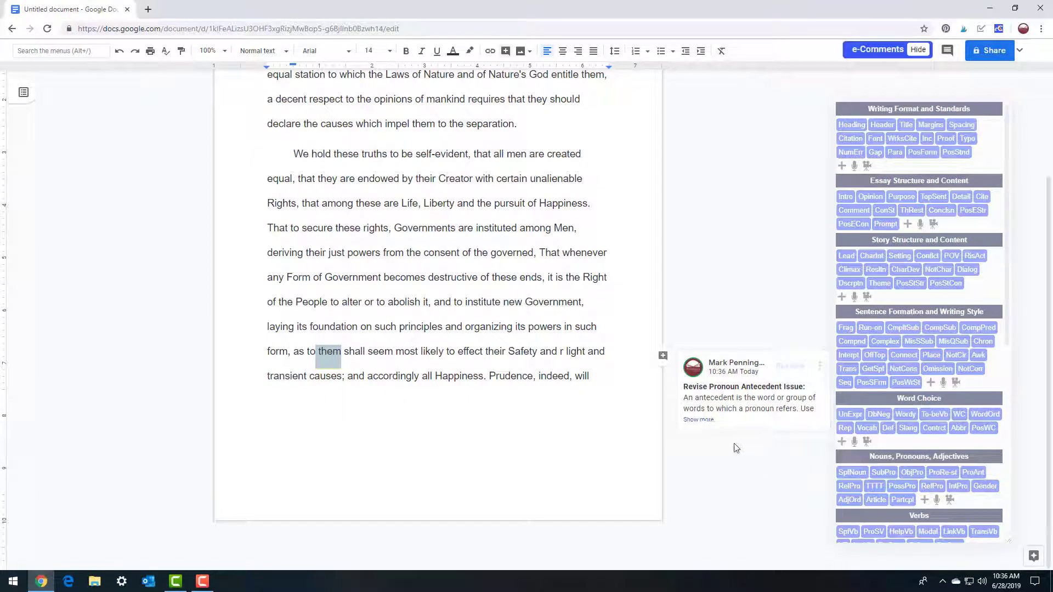
pyautogui.click(698, 420)
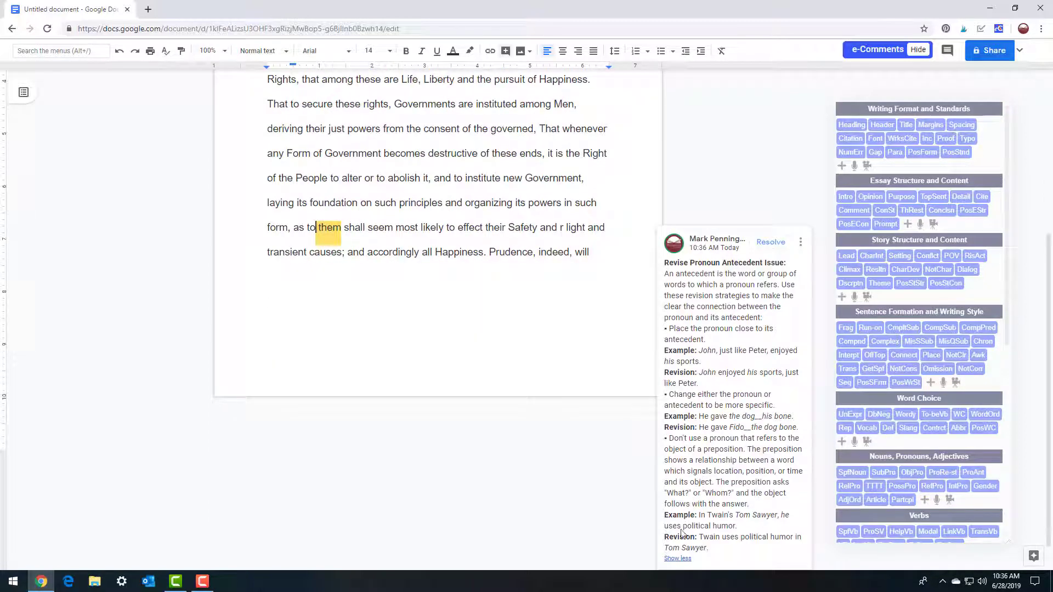
pyautogui.click(674, 559)
pyautogui.click(679, 452)
pyautogui.write('Why is this an error?')
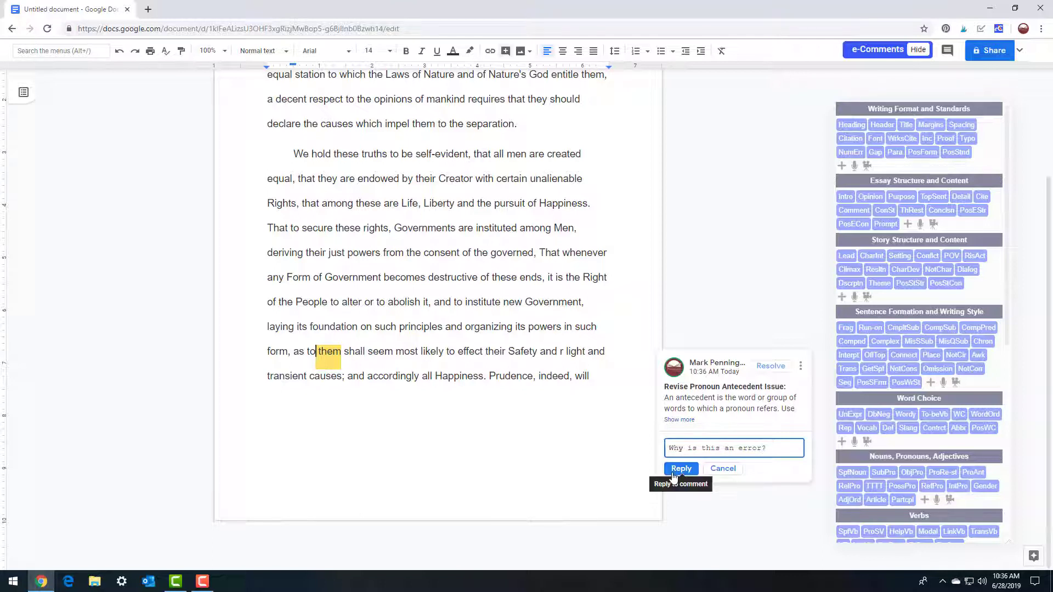
# - Post the reply, then delete the third strategy and its Tom Sawyer example from the pronoun comment
pyautogui.click(678, 469)
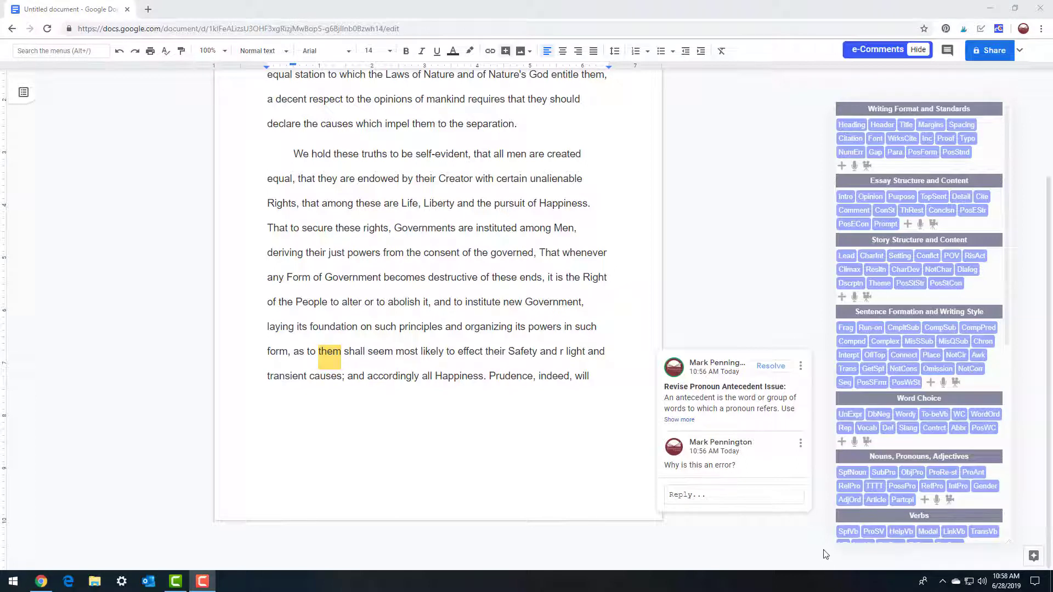
pyautogui.click(801, 368)
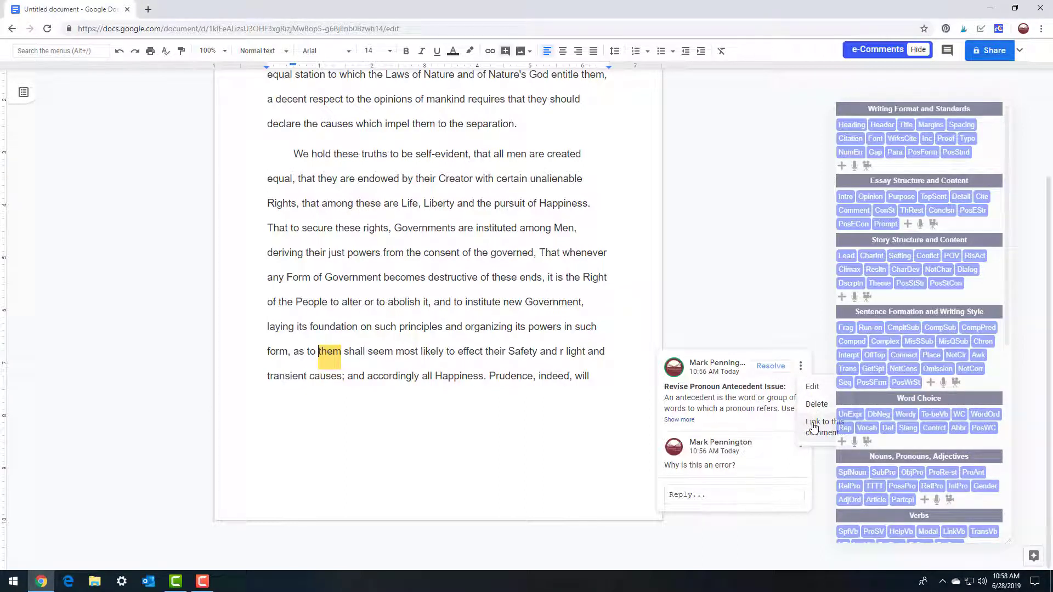
pyautogui.click(812, 391)
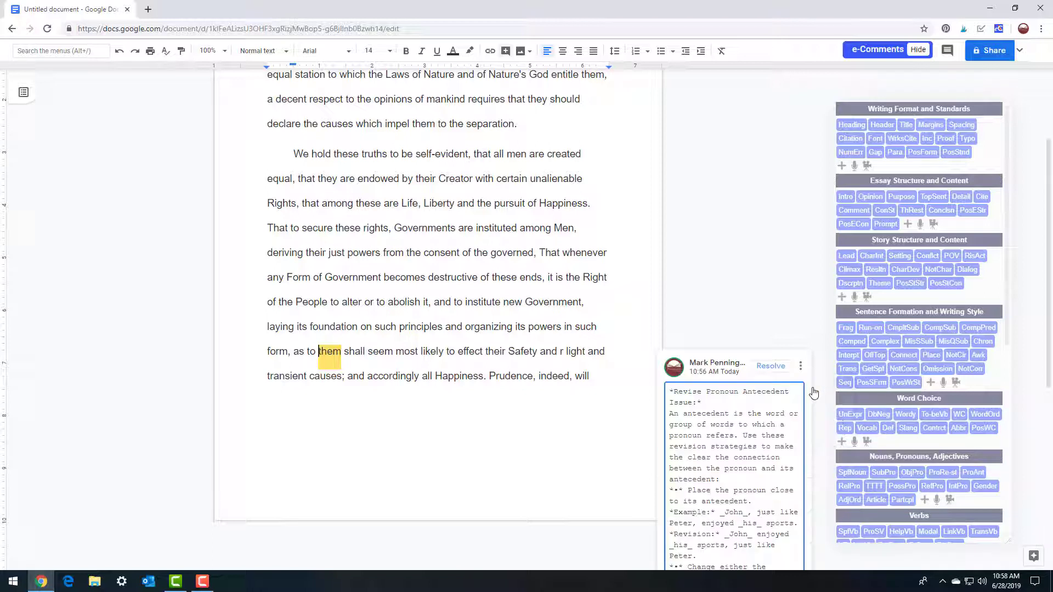
pyautogui.scroll(-5, 768, 449)
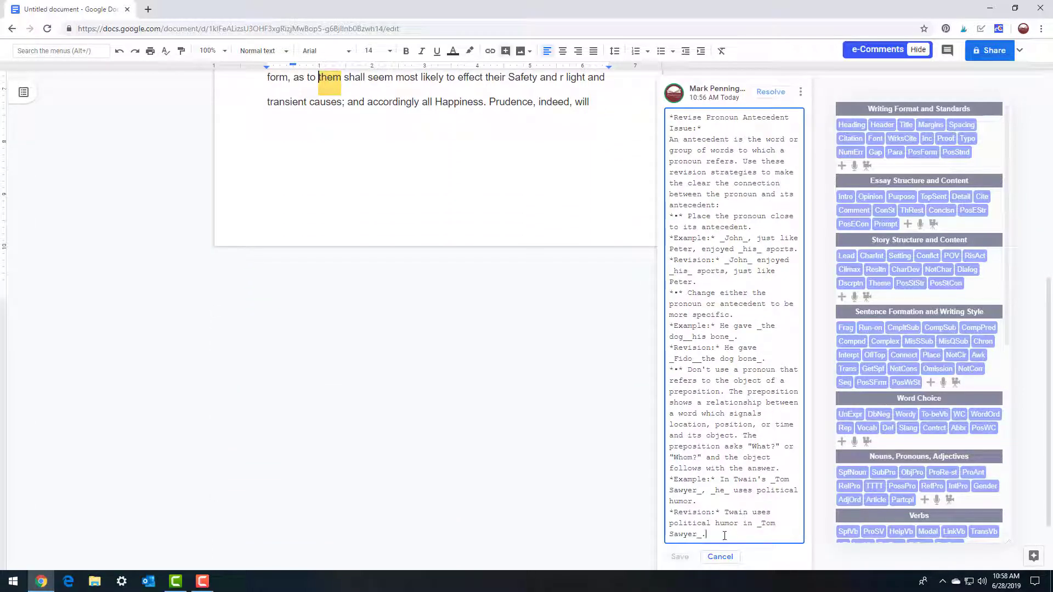
pyautogui.moveTo(724, 535); pyautogui.dragTo(668, 372)
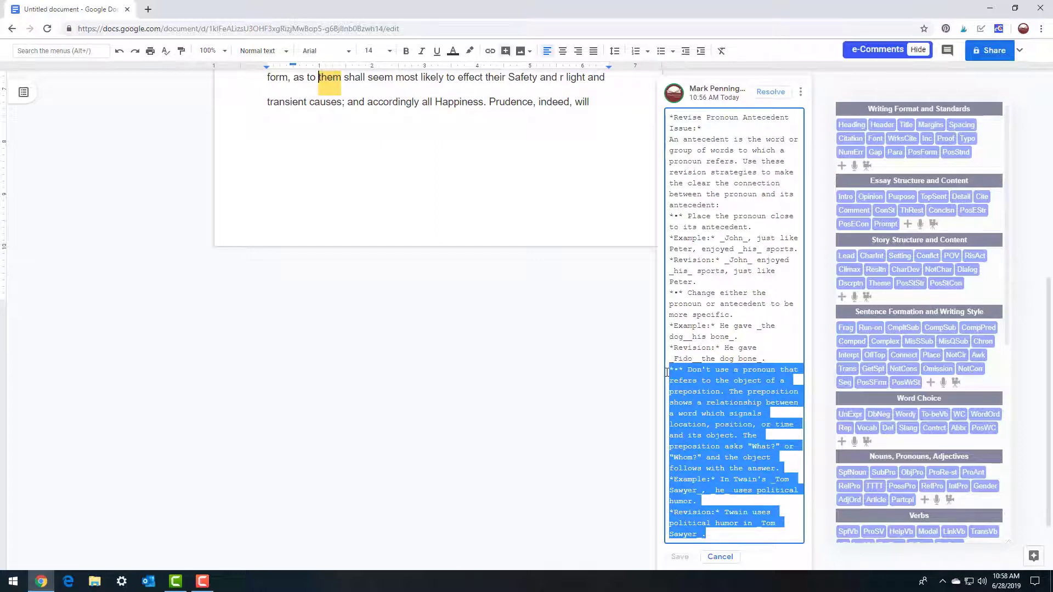
pyautogui.press('BackSpace')
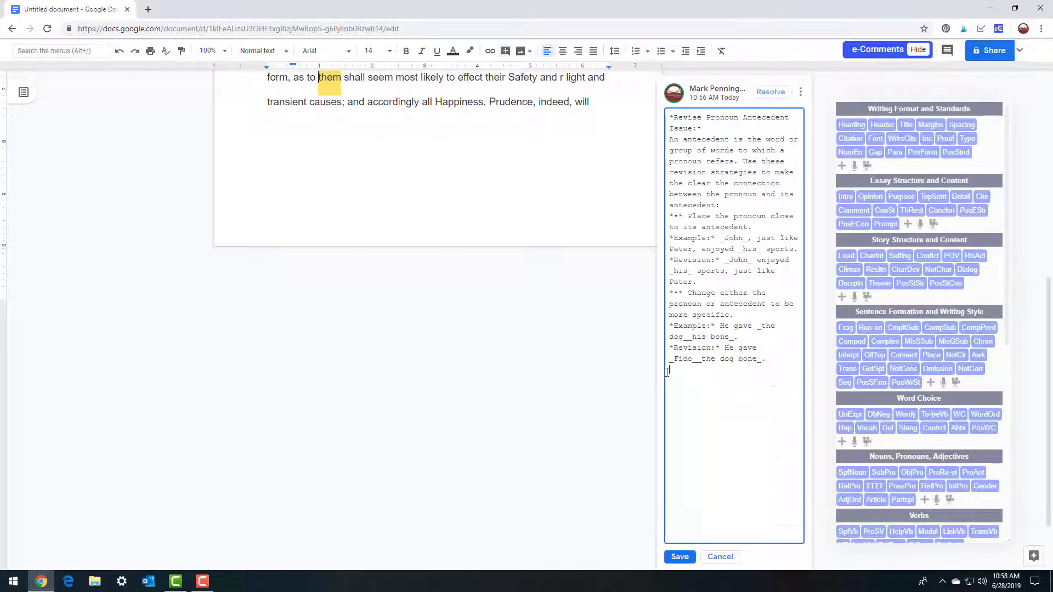
# - Save the trimmed comment, restore ProAnt's default text, and open the Nouns, Pronouns, Adjectives restore/export options
pyautogui.click(674, 553)
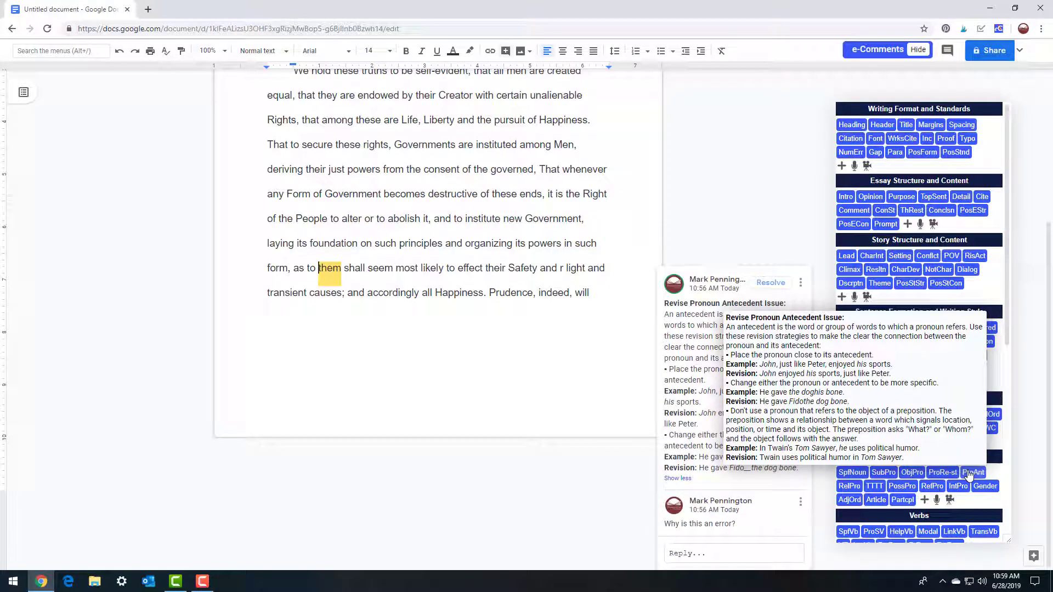
pyautogui.rightClick(968, 473)
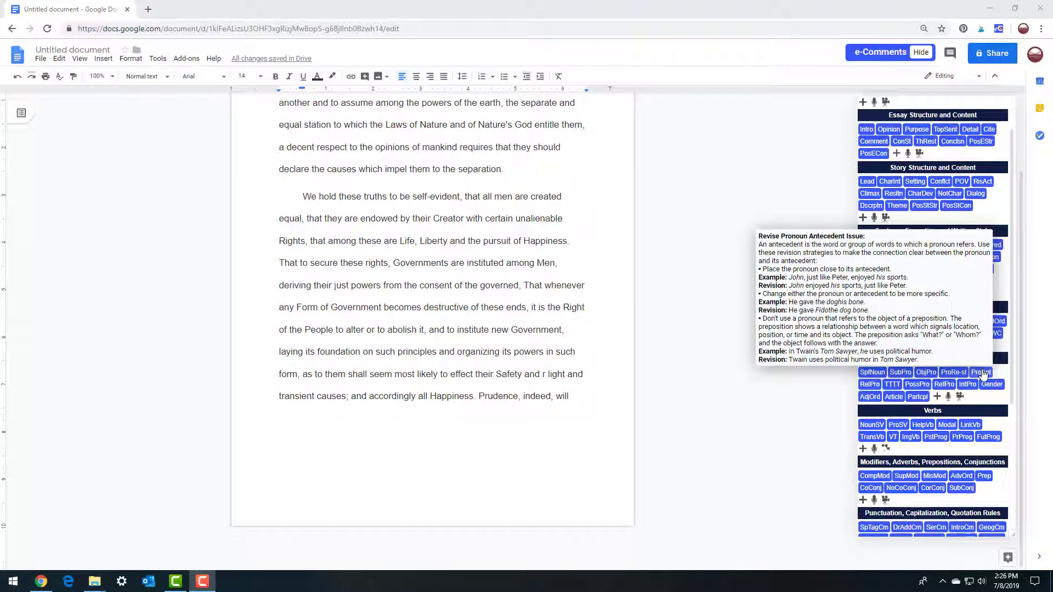
pyautogui.click(981, 373)
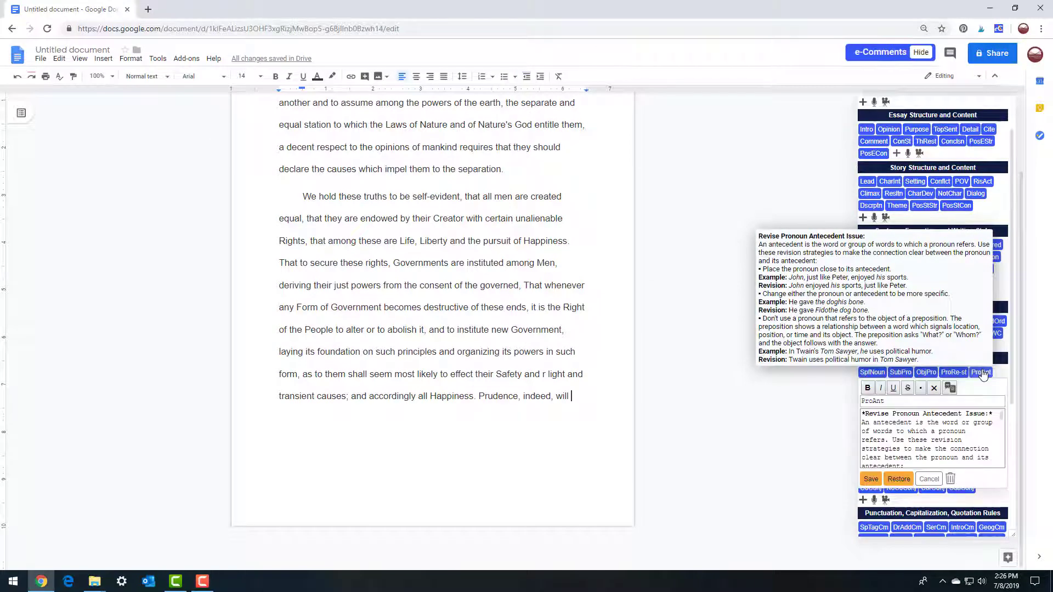
pyautogui.click(902, 479)
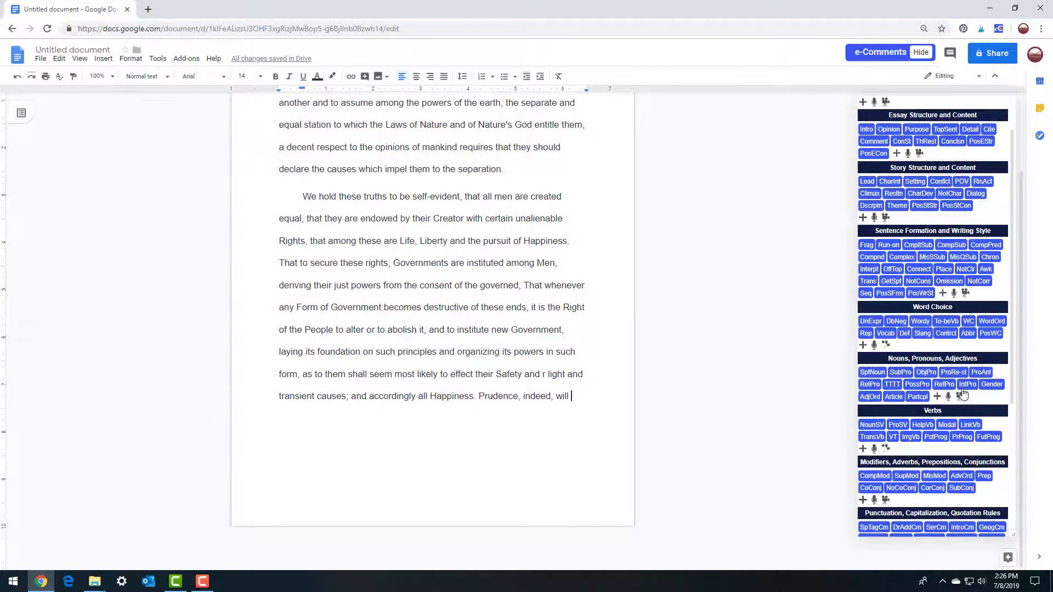
pyautogui.moveTo(977, 373)
pyautogui.click(990, 361)
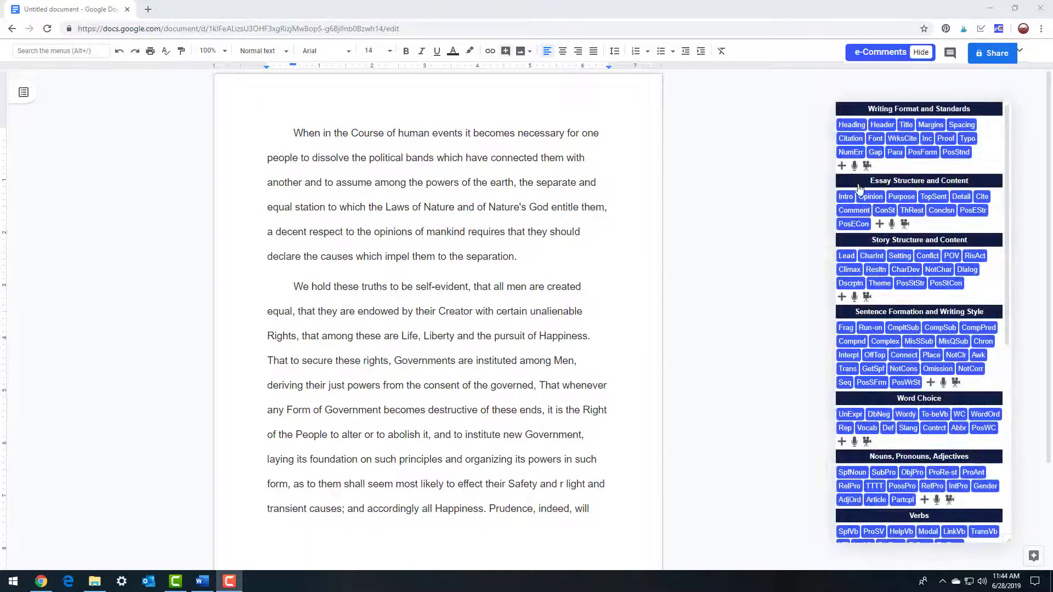
# - Create a Broaden comment in Essay Structure and Content with the pasted thesis-broadening text
pyautogui.click(879, 224)
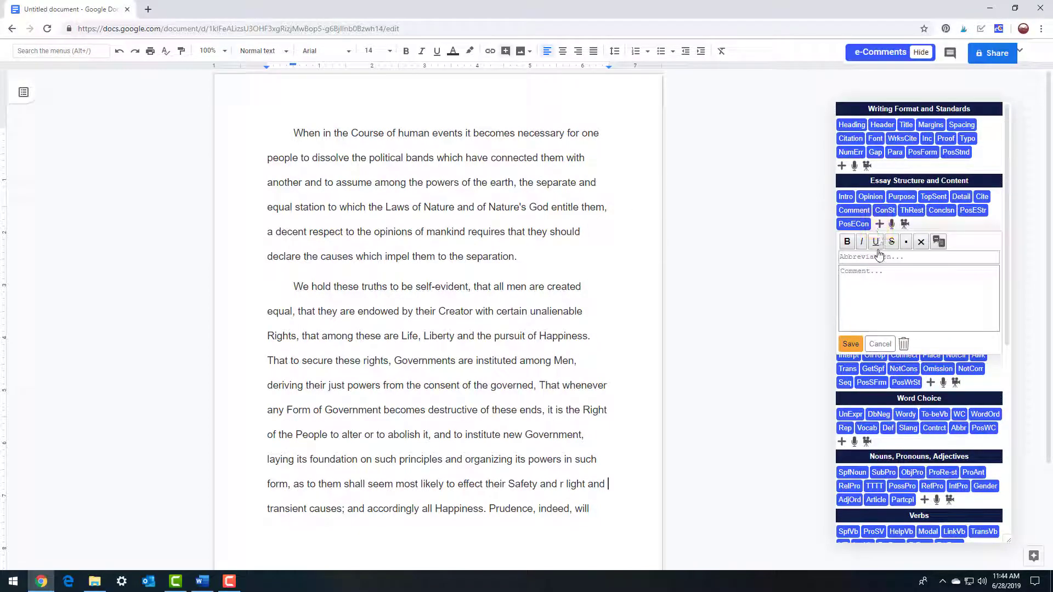
pyautogui.click(879, 256)
pyautogui.write('arc')
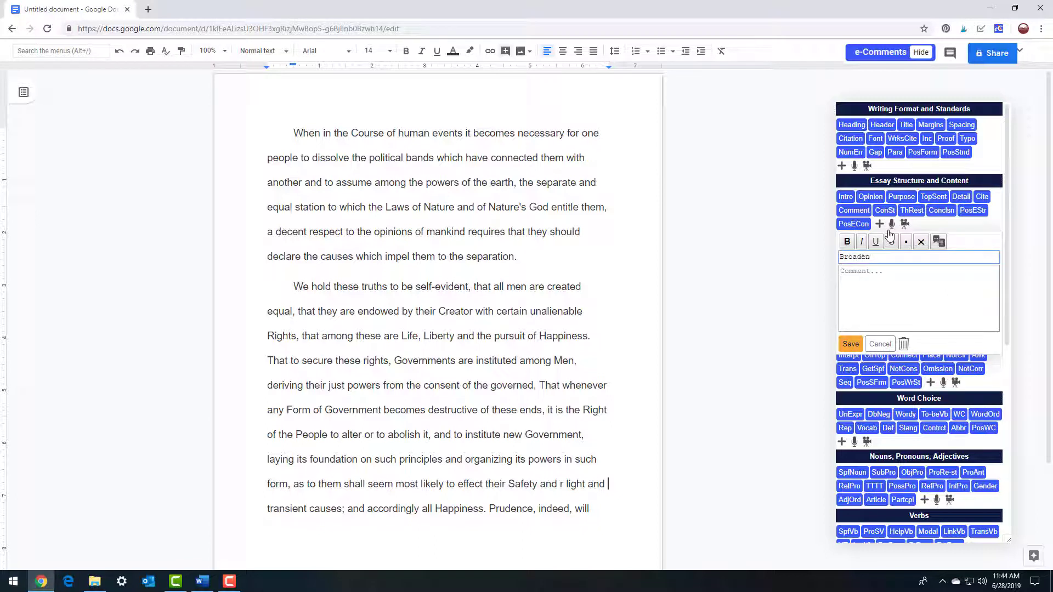
pyautogui.click(861, 272)
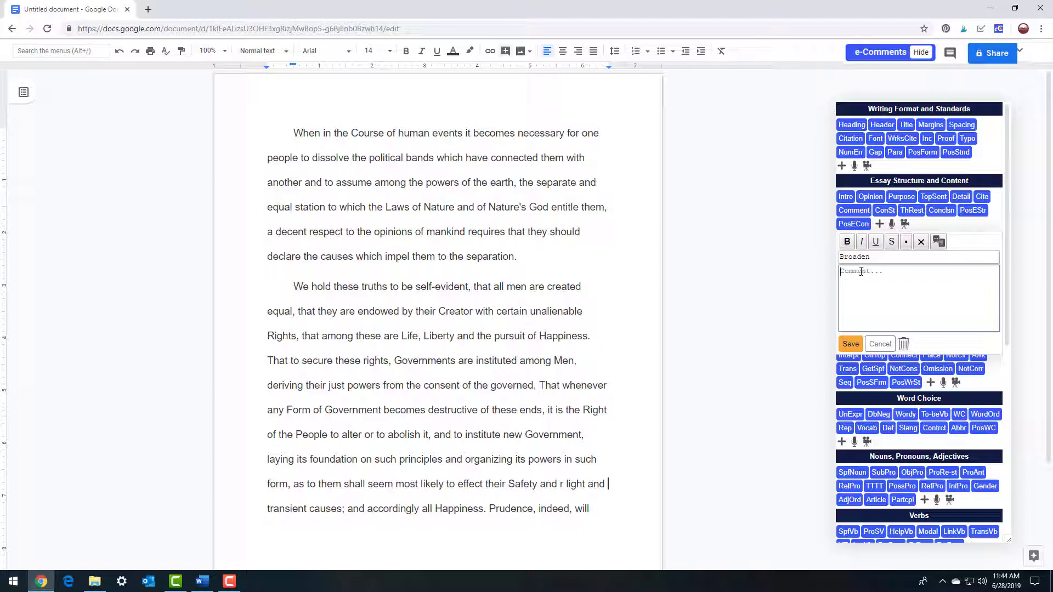
pyautogui.hotkey('ctrl', 'v')
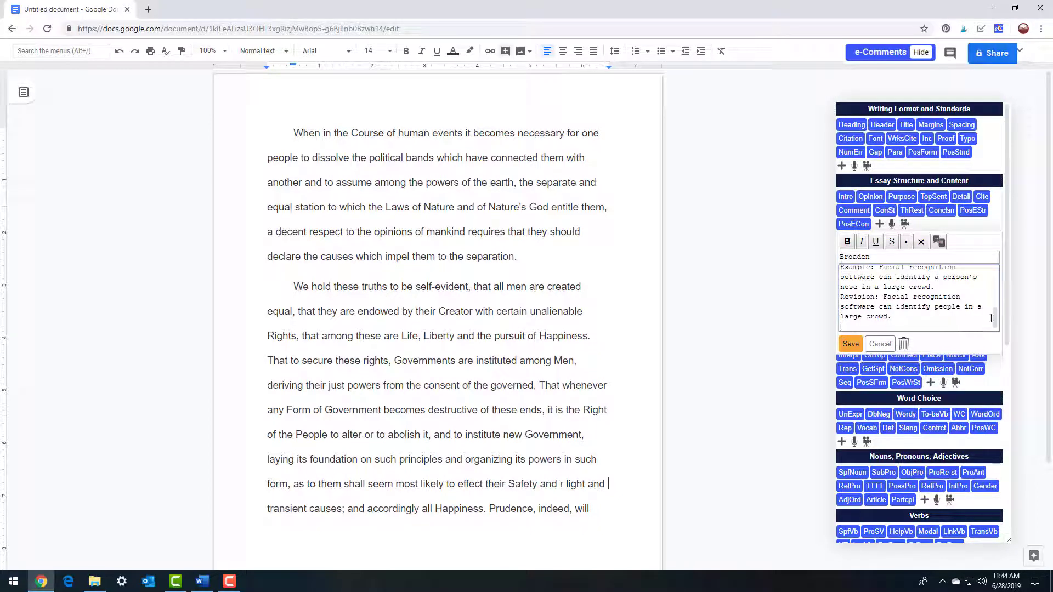
# - Delete the first line of the pasted Broaden comment text
pyautogui.moveTo(995, 318); pyautogui.dragTo(999, 270)
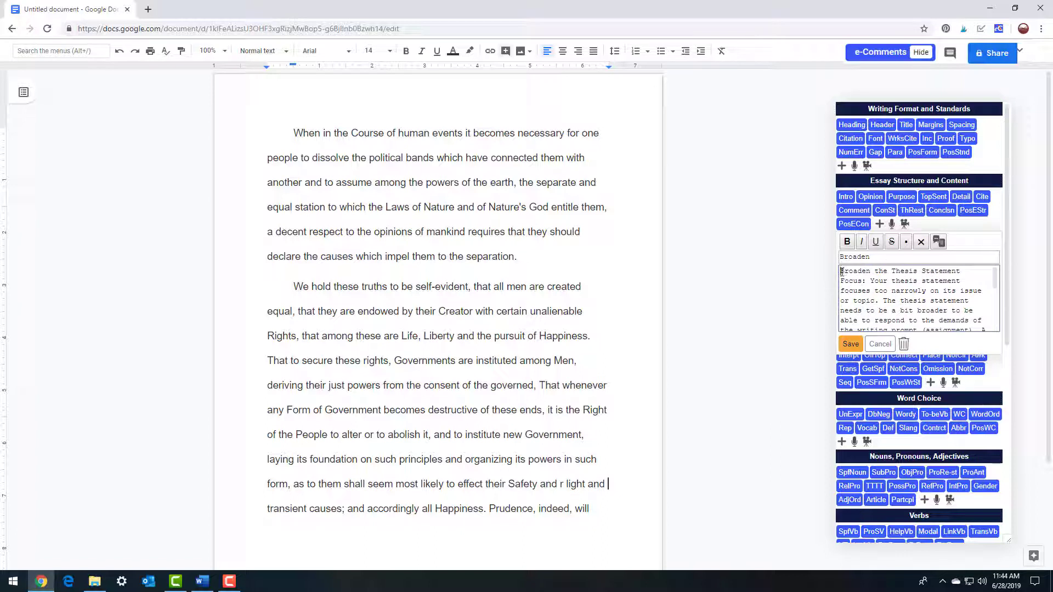
pyautogui.moveTo(842, 271); pyautogui.dragTo(954, 272)
pyautogui.press('BackSpace')
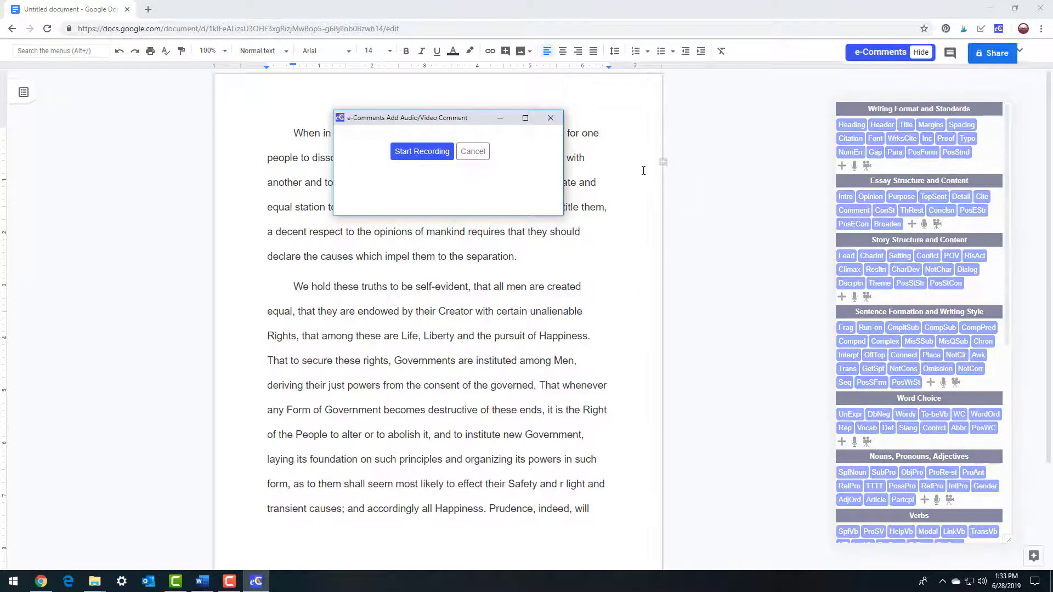
# - Record an audio comment and attach it to the word 'That' in the document
pyautogui.click(432, 154)
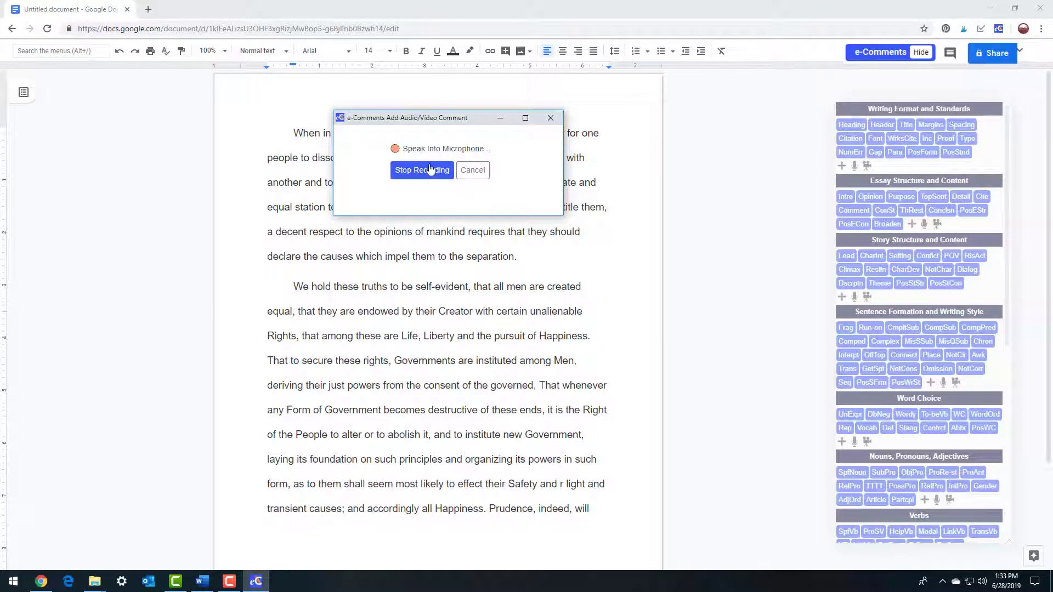
pyautogui.click(431, 173)
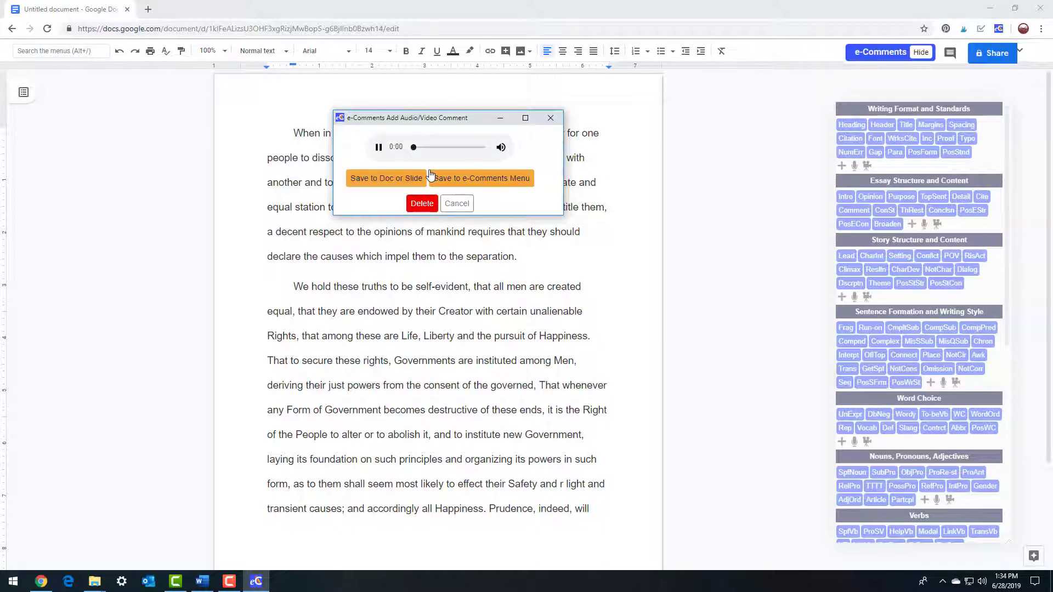
pyautogui.click(402, 183)
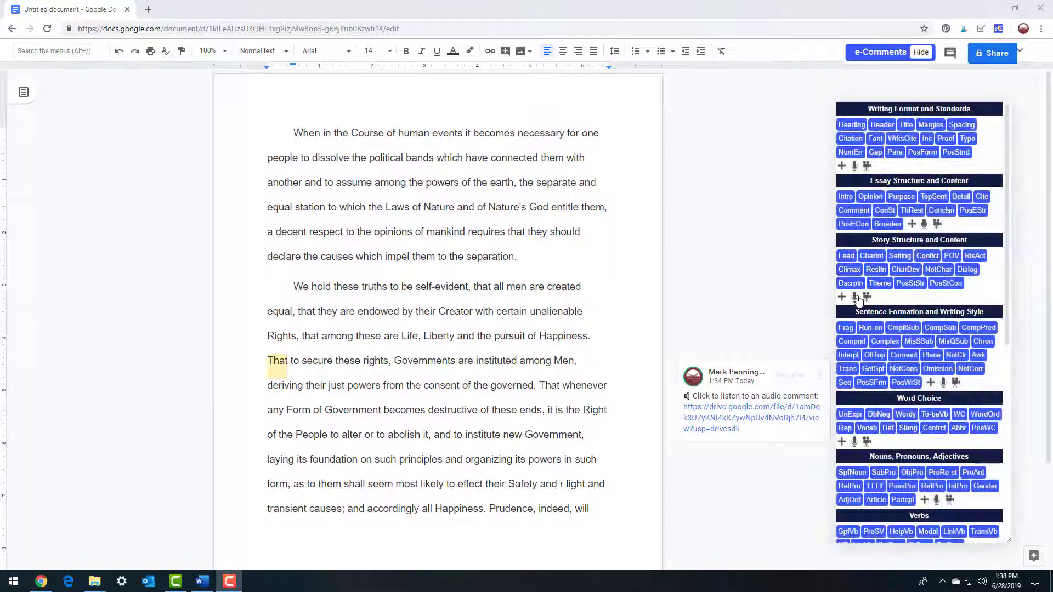
# - Record a video comment and save it to the e-Comments menu
pyautogui.click(866, 297)
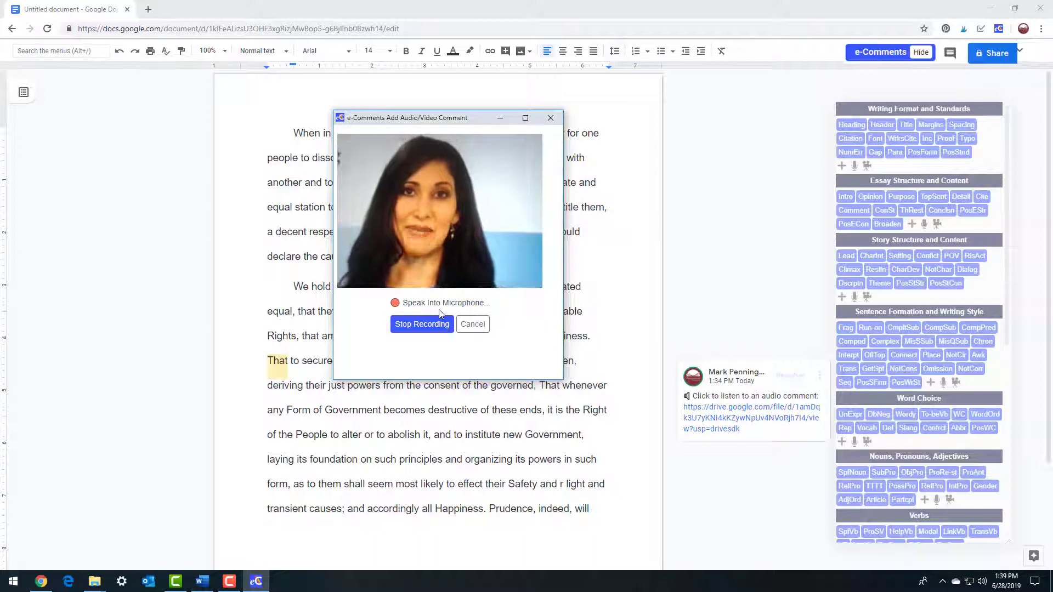
pyautogui.click(440, 322)
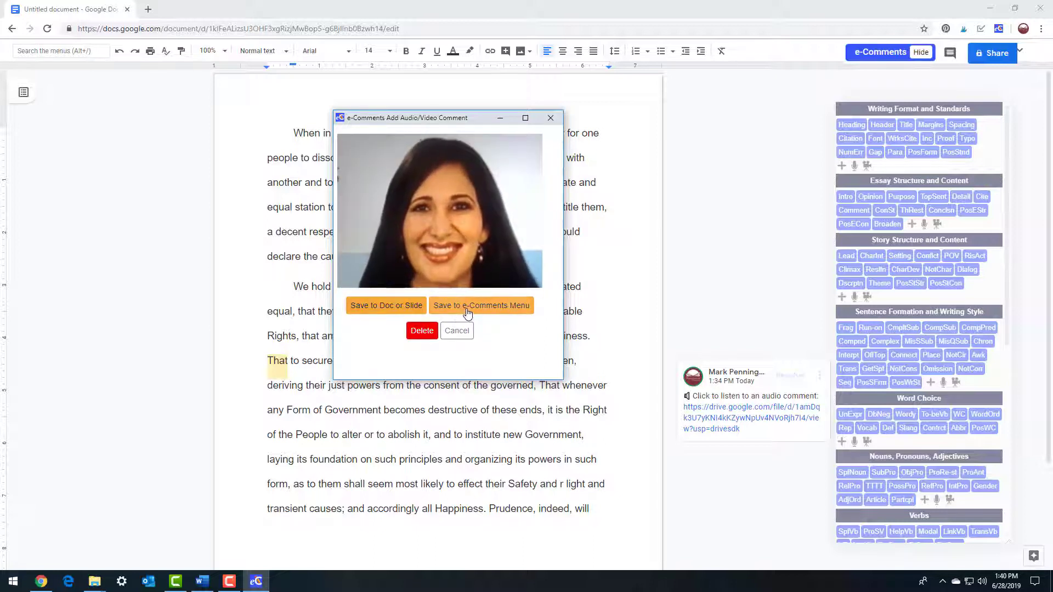
pyautogui.click(467, 311)
pyautogui.moveTo(858, 299)
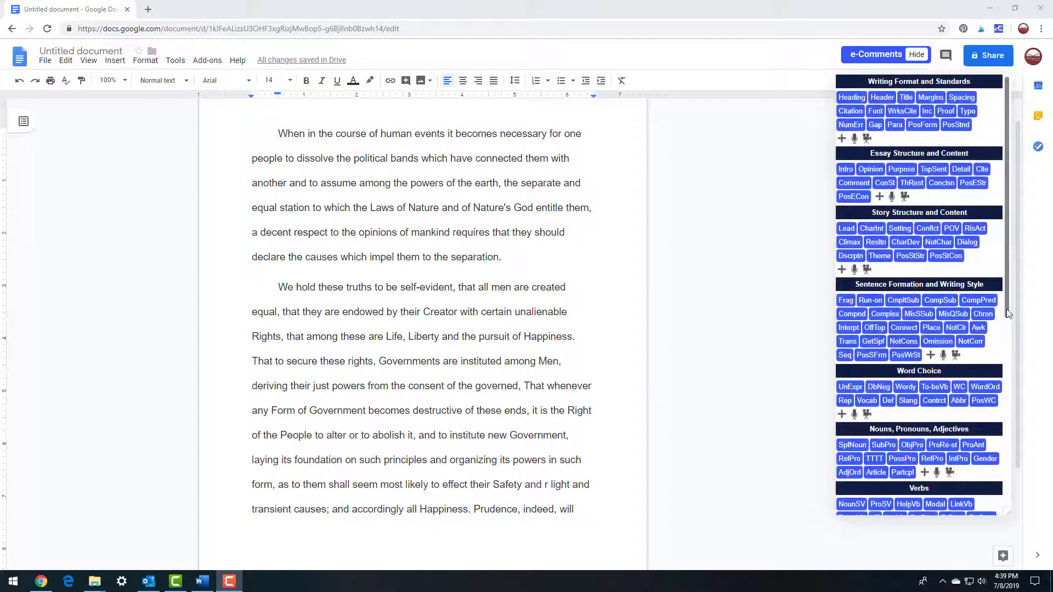
# - Create a new comment category named 'Arctic Article'
pyautogui.moveTo(1005, 308); pyautogui.dragTo(1006, 500)
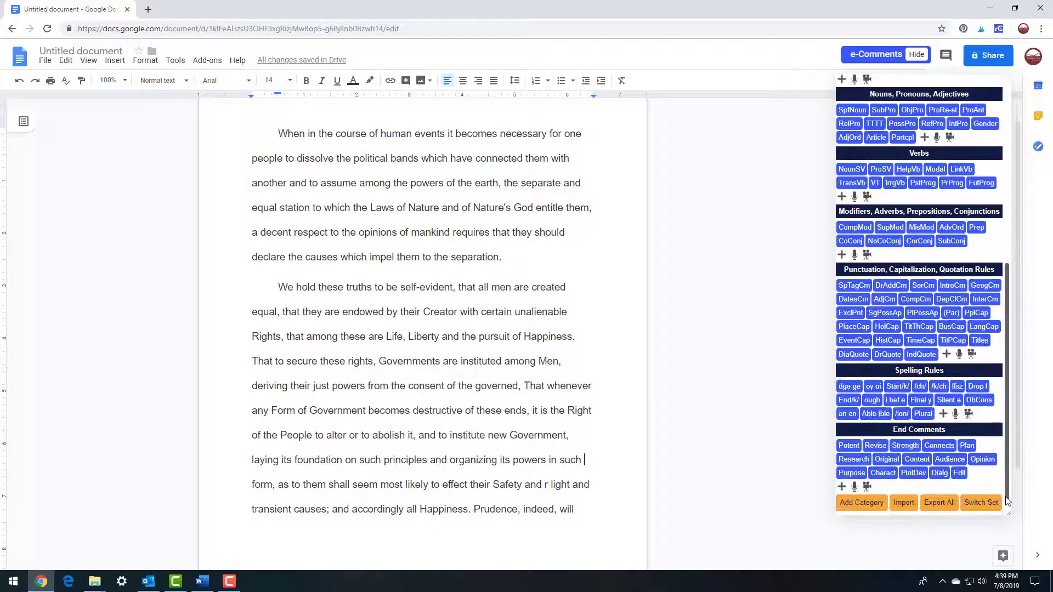
pyautogui.click(853, 504)
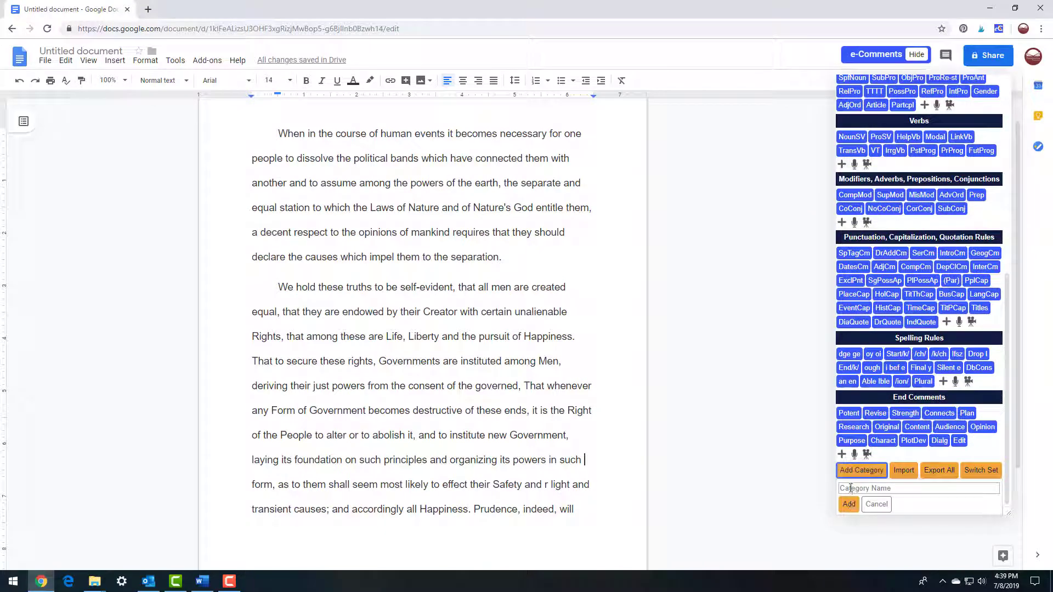
pyautogui.write('Arctic Article')
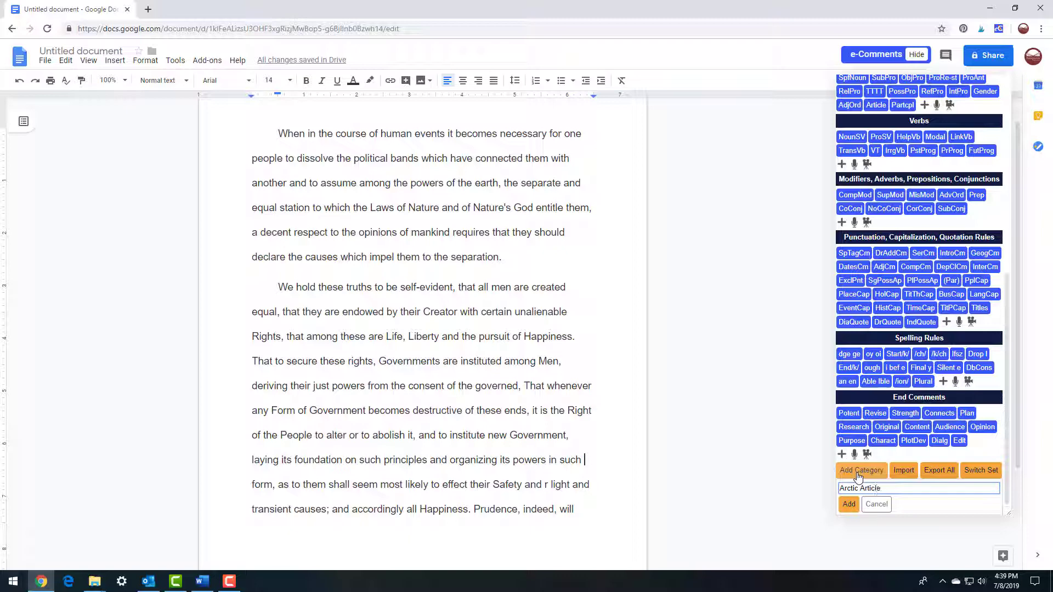
pyautogui.click(848, 505)
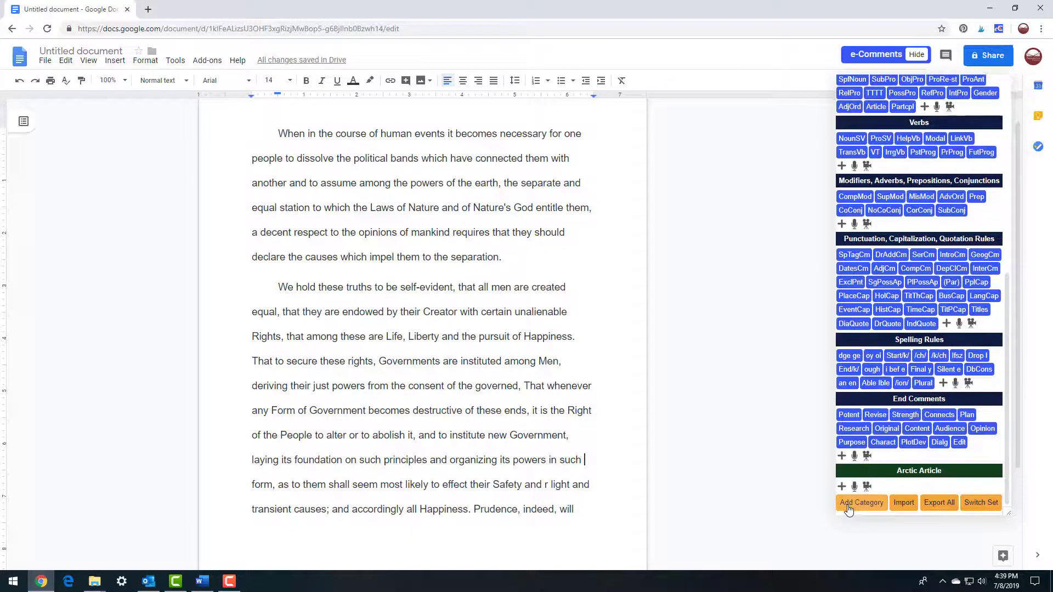
# - Add a Perma comment with pasted permafrost text to Arctic Article and attach it to 'form'
pyautogui.click(842, 487)
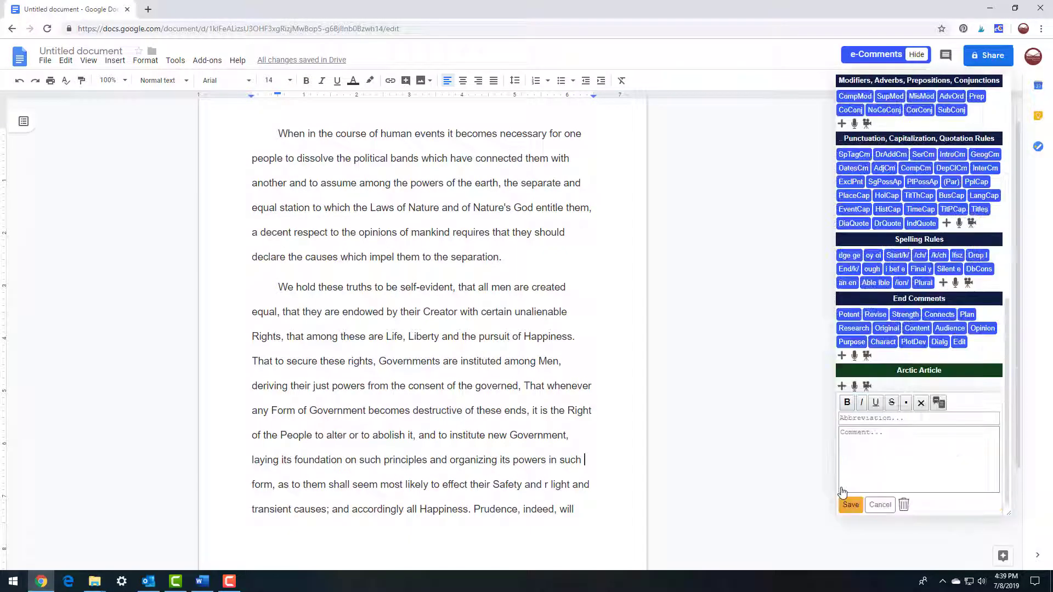
pyautogui.click(847, 419)
pyautogui.write('Aerma')
pyautogui.click(846, 435)
pyautogui.write('The author cites evidence that the Arctic permafrost is dramatically increasing (Miles 3). You should summarize that evidence and offer your commentary on her conclusion.')
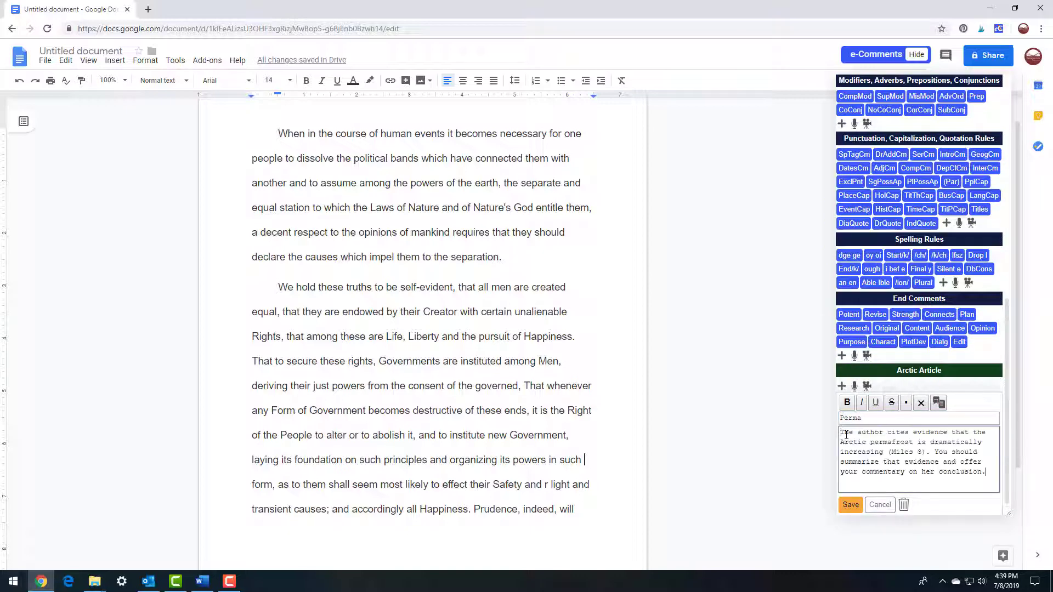
pyautogui.click(850, 504)
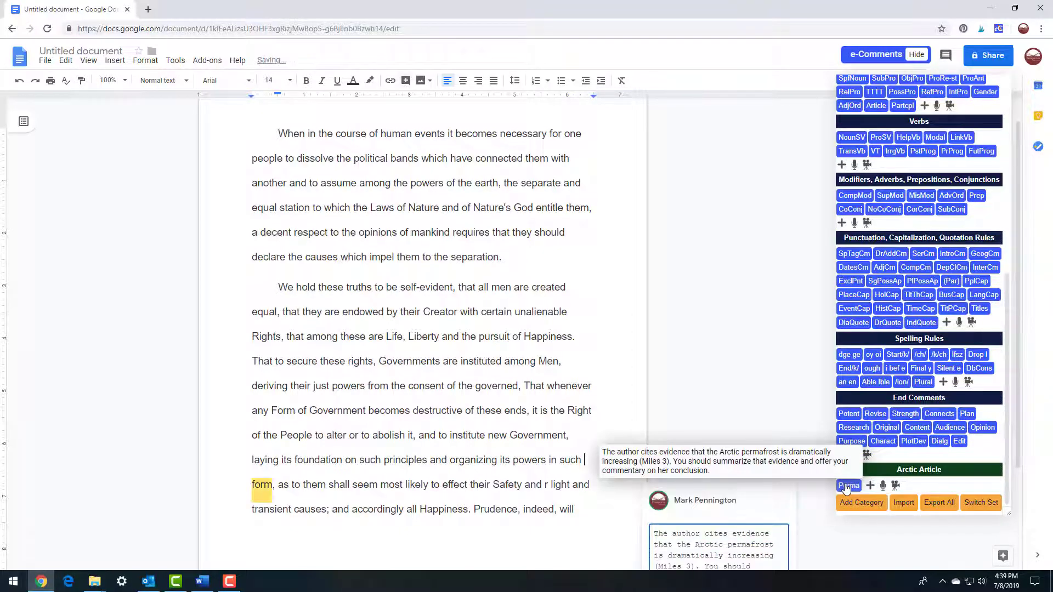
pyautogui.click(846, 486)
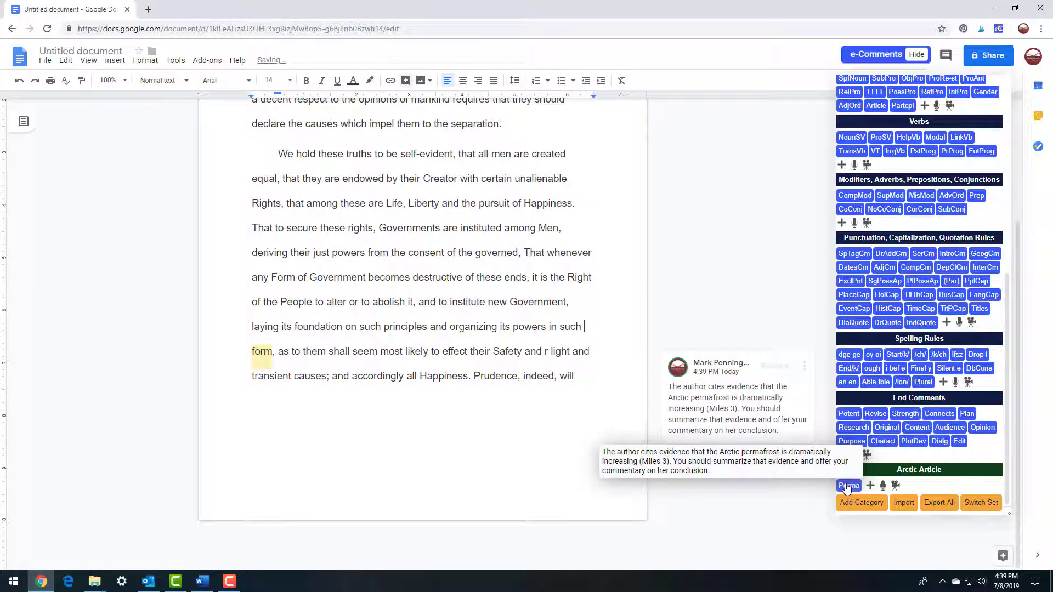
# - Edit the Arctic Article category and start deleting it
pyautogui.click(882, 473)
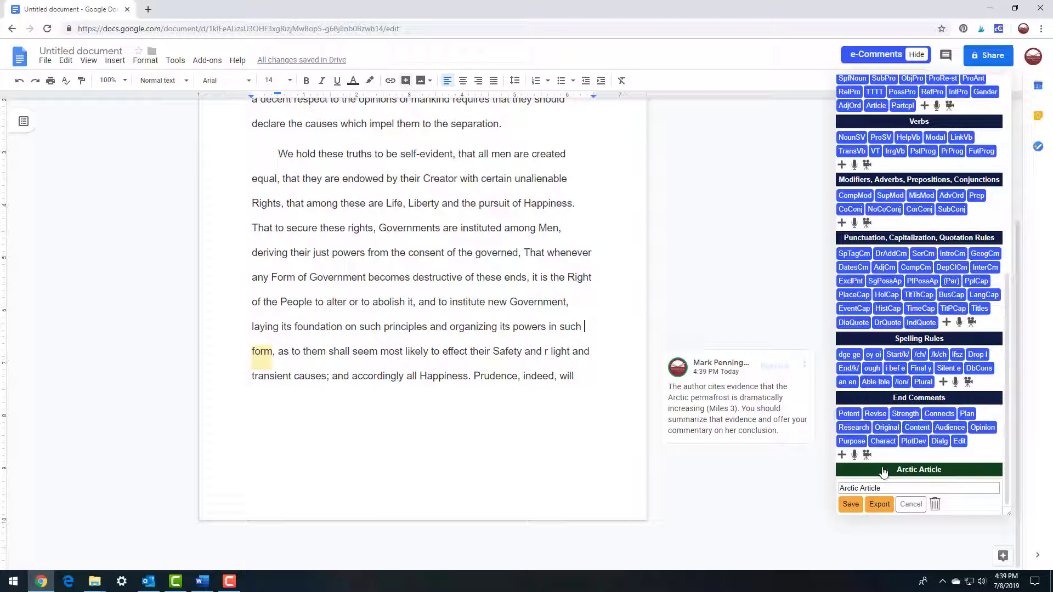
pyautogui.click(935, 505)
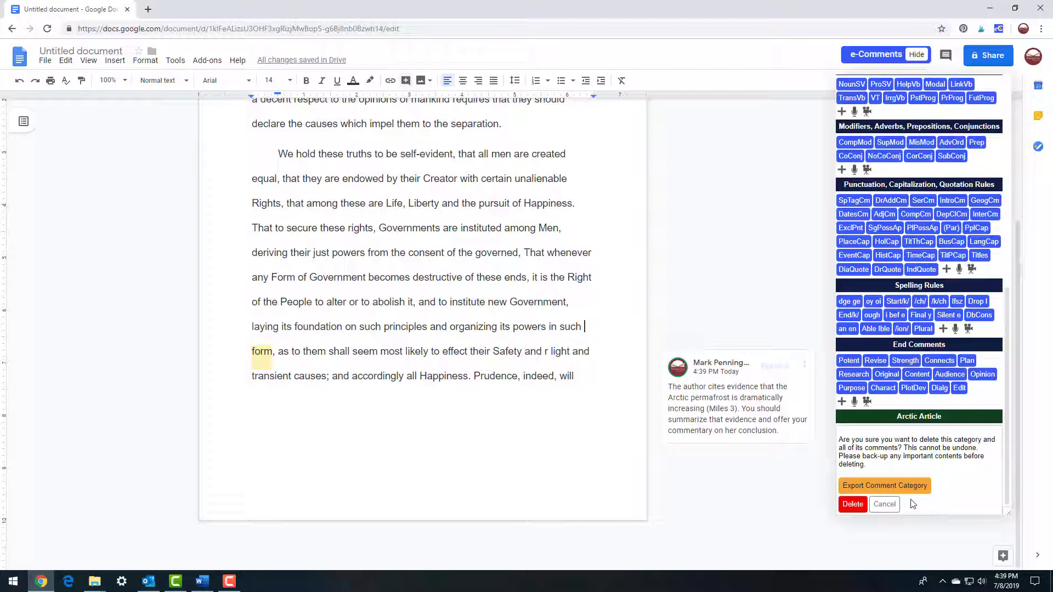
pyautogui.click(851, 505)
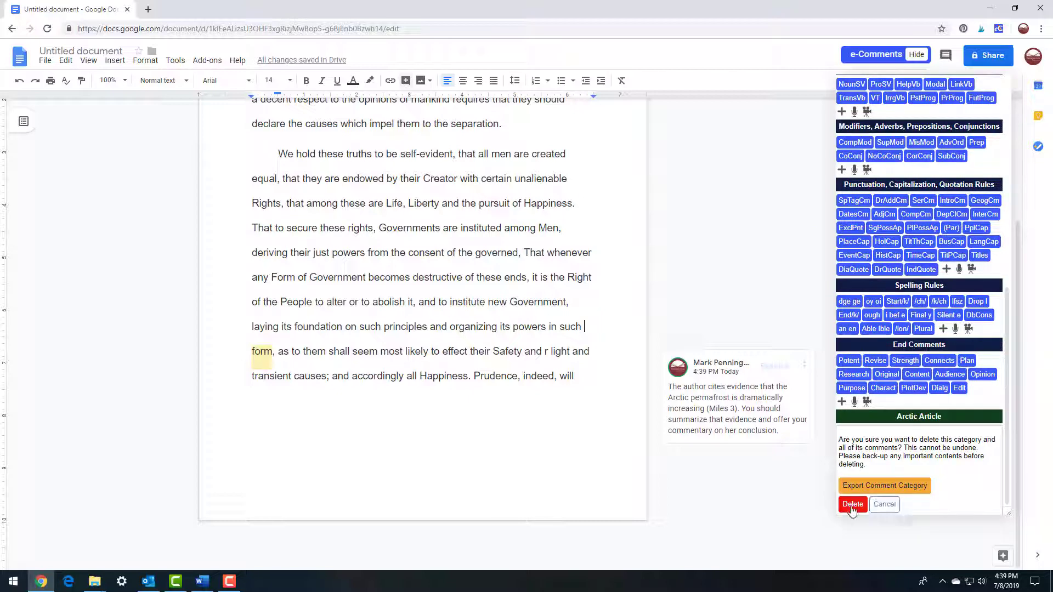
# - Cancel the Arctic Article deletion, then start Export All and abandon the backup Save As
pyautogui.click(879, 505)
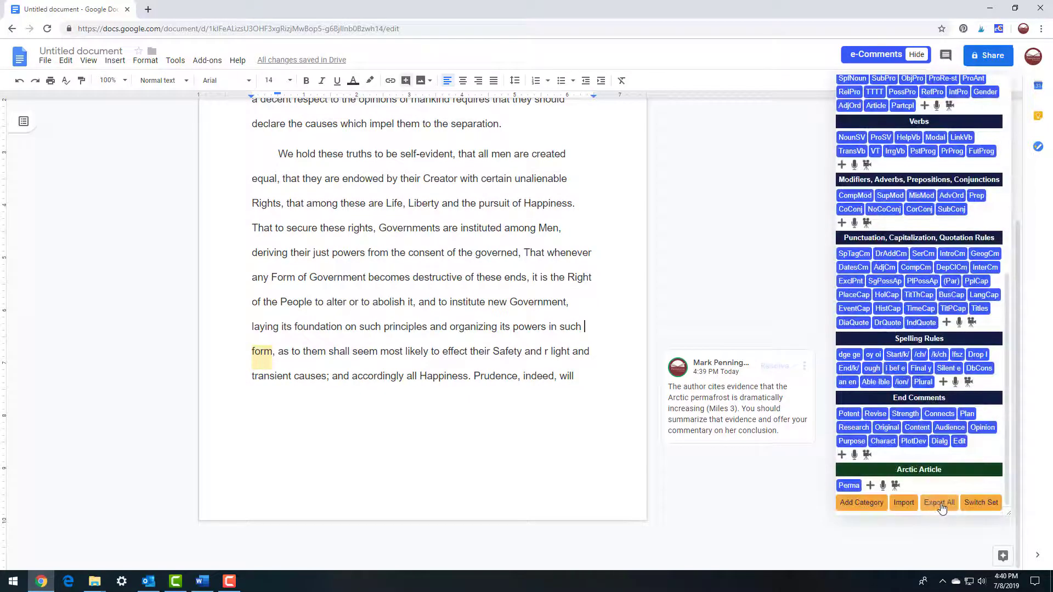
pyautogui.click(939, 503)
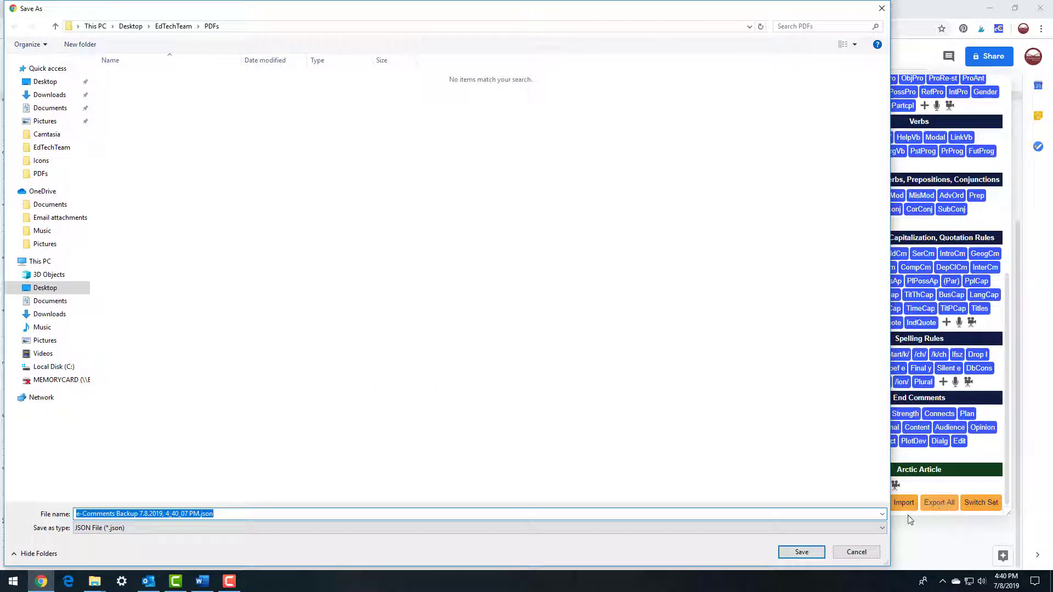
pyautogui.click(856, 552)
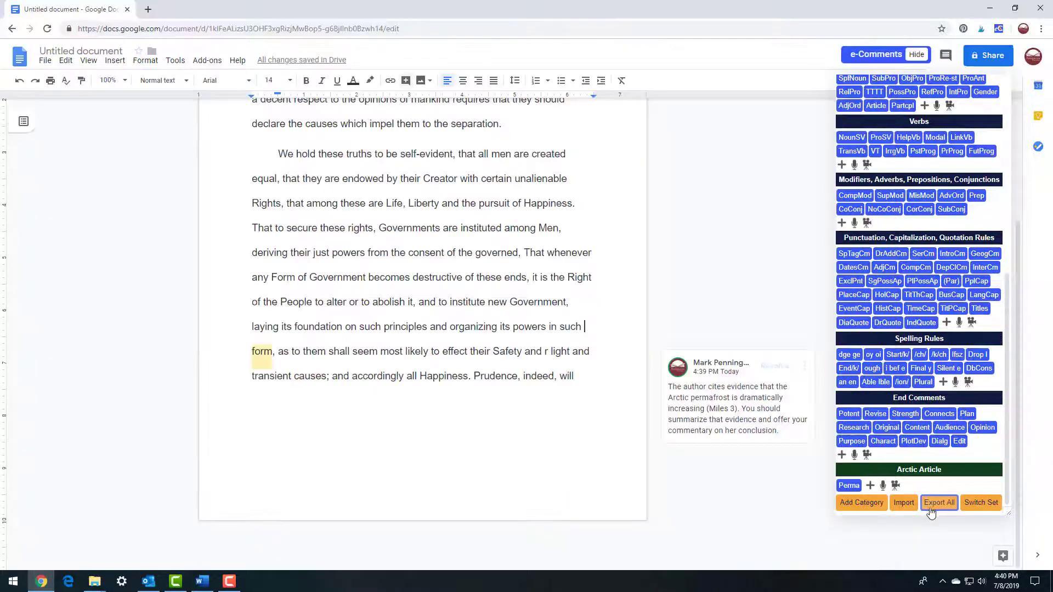
# - Open the Import form, move the e-Comments panel to the left, and run Spelling and grammar check
pyautogui.click(903, 503)
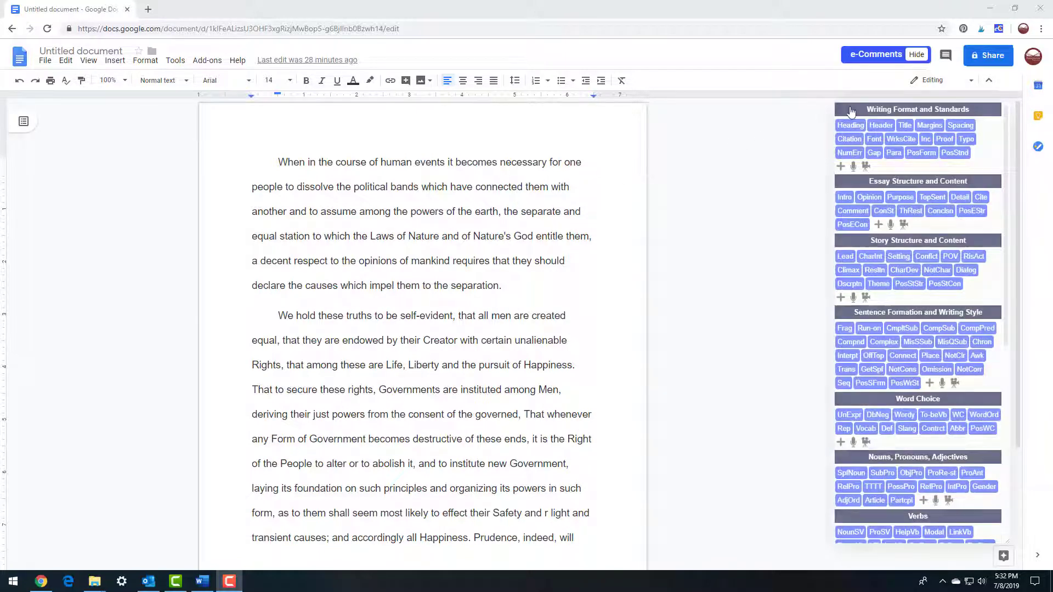
pyautogui.moveTo(853, 110); pyautogui.dragTo(34, 143)
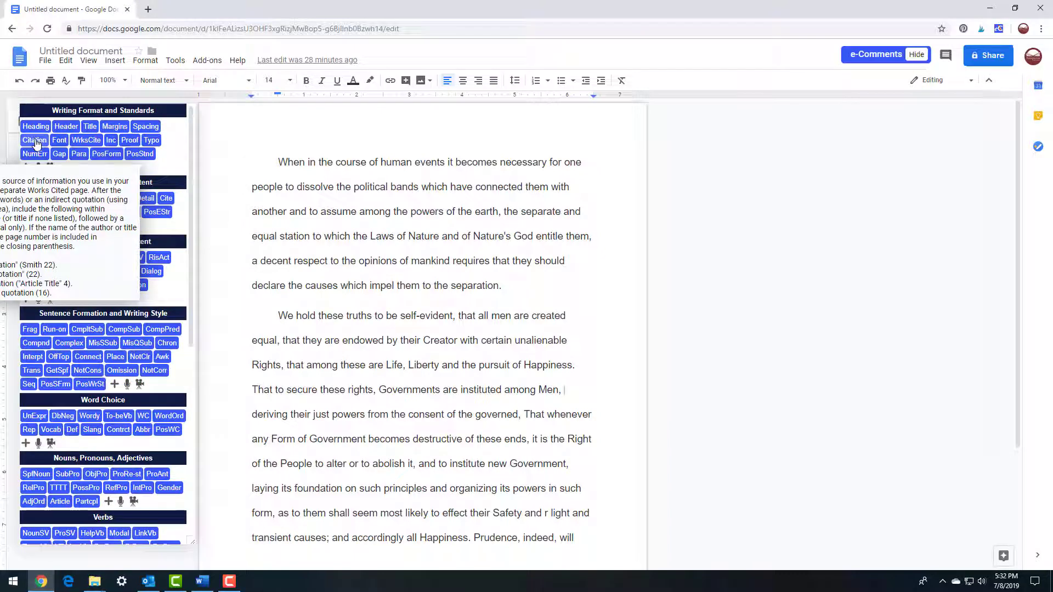
pyautogui.click(175, 61)
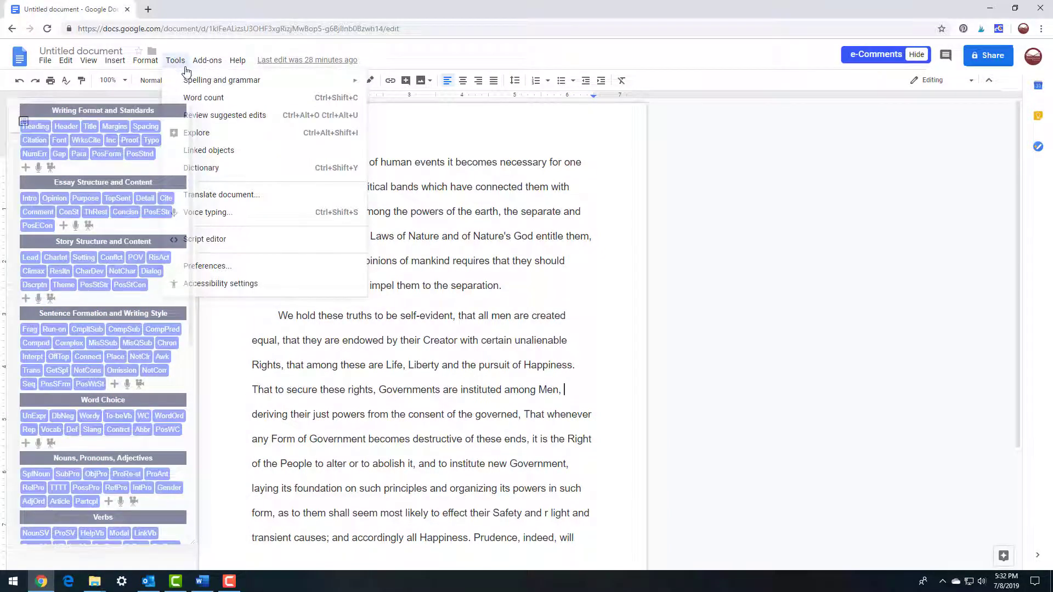
pyautogui.moveTo(187, 83)
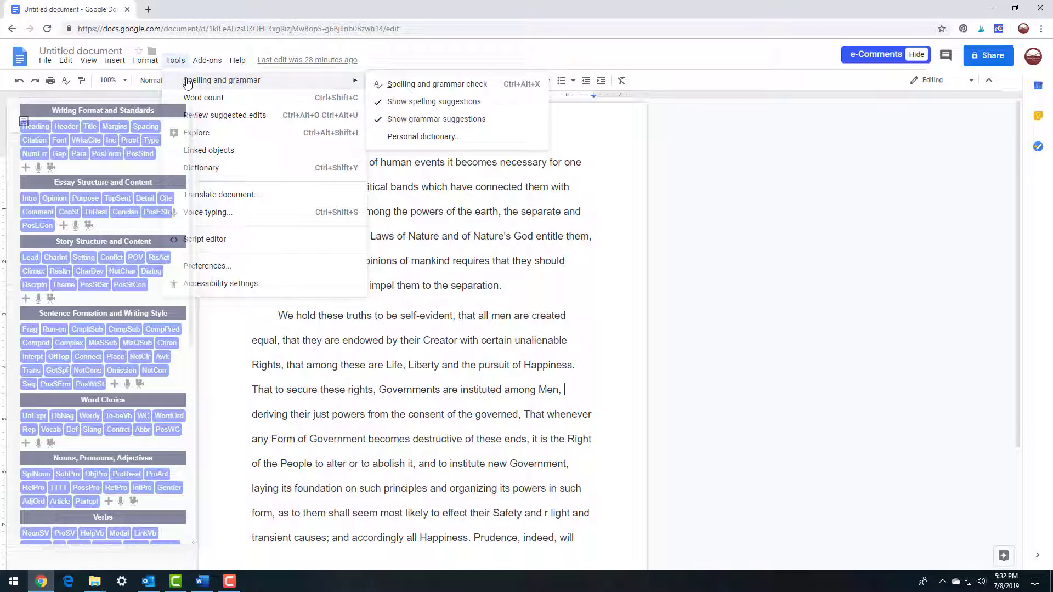
pyautogui.click(404, 86)
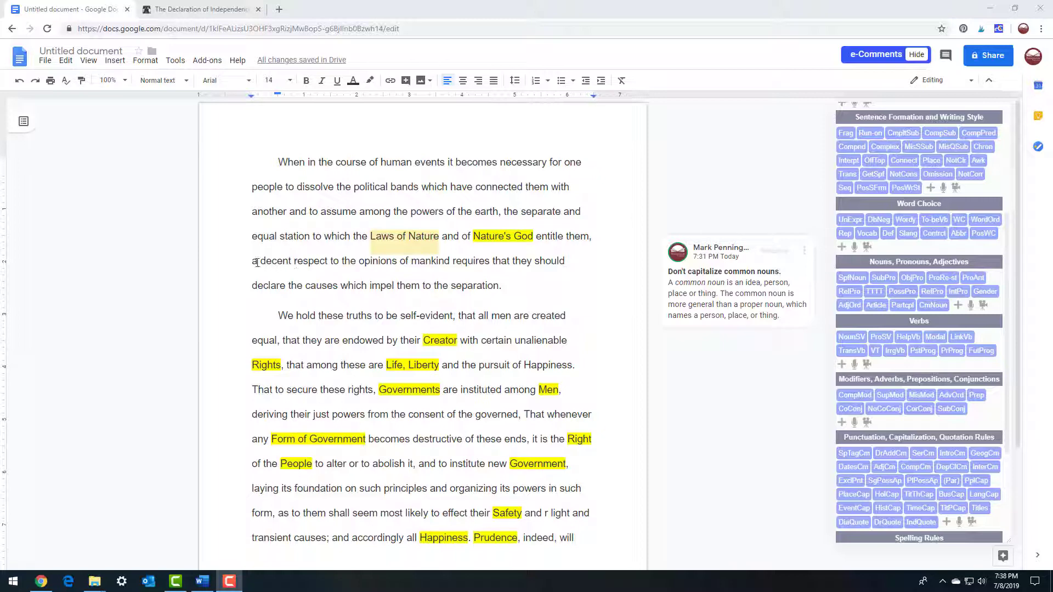
# - Add an Eliminate Wordiness comment to the 'decent respect' phrase and highlight 'laying…its powers' in magenta
pyautogui.moveTo(254, 265); pyautogui.dragTo(451, 266)
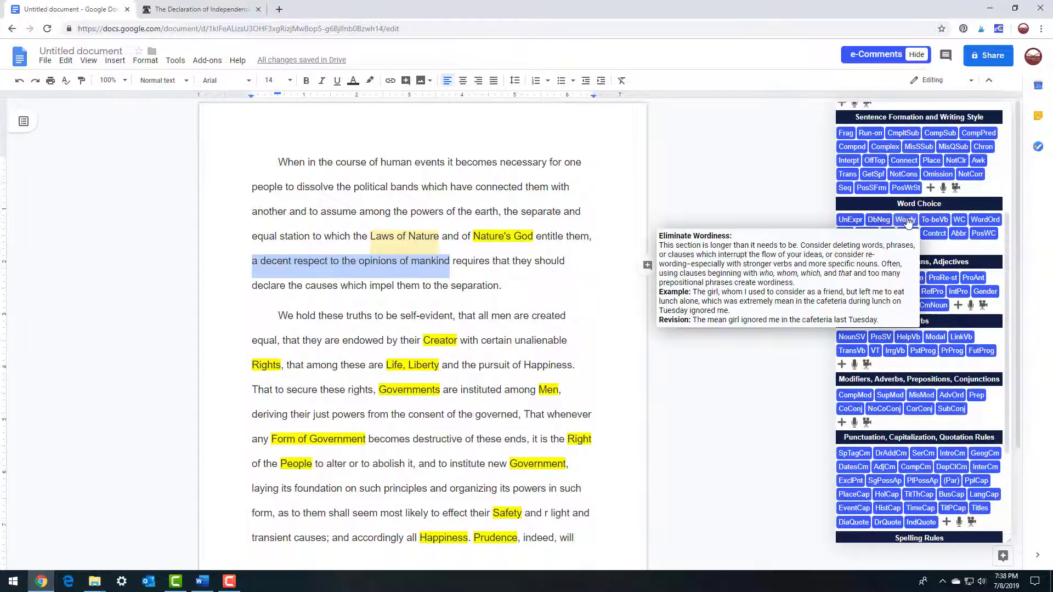
pyautogui.click(906, 220)
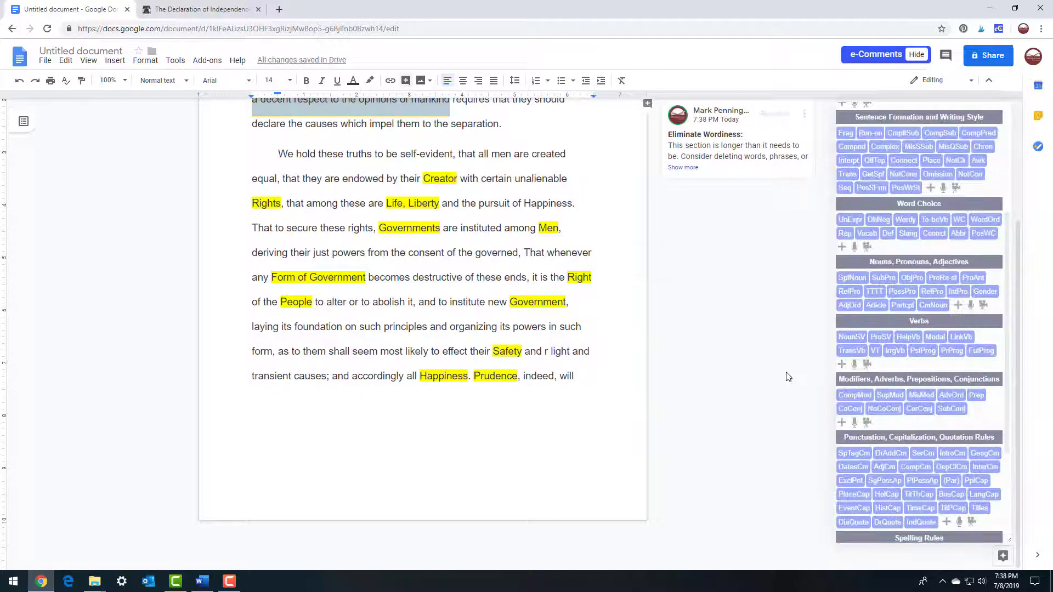
pyautogui.scroll(2, 788, 377)
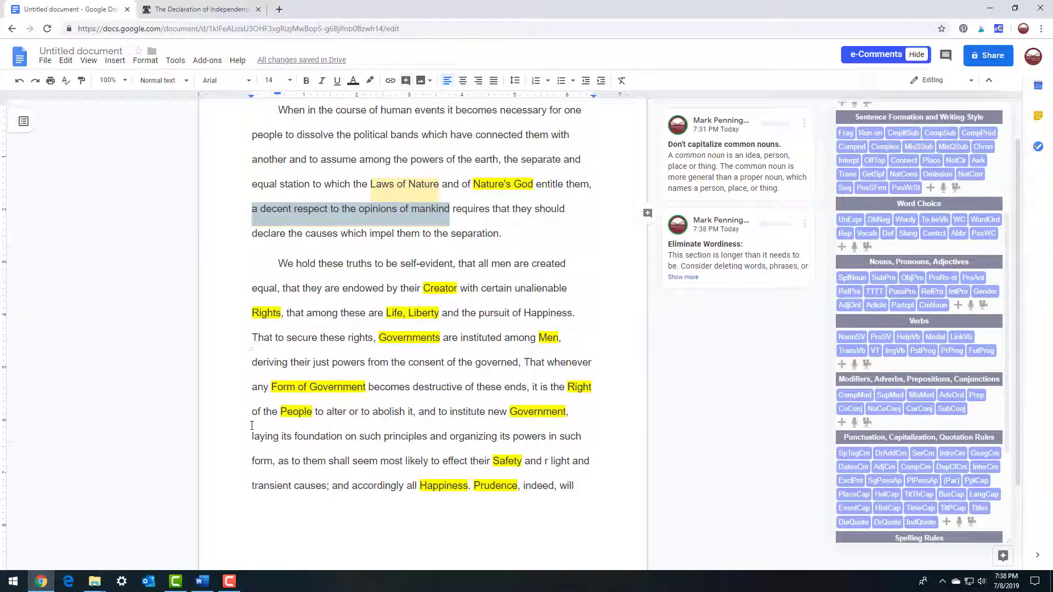
pyautogui.moveTo(250, 437); pyautogui.dragTo(547, 443)
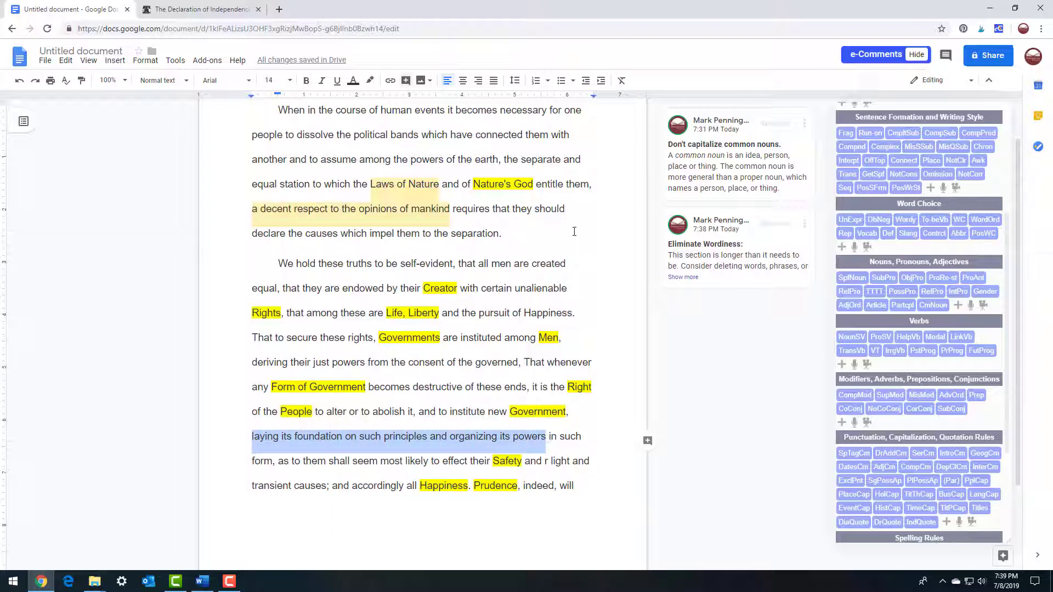
pyautogui.click(369, 80)
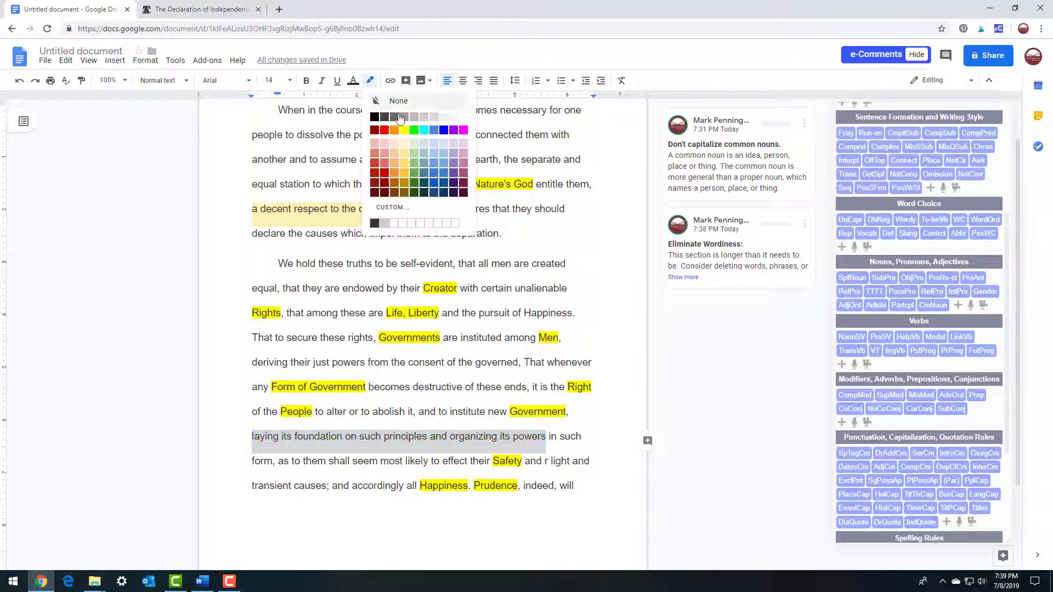
pyautogui.click(464, 130)
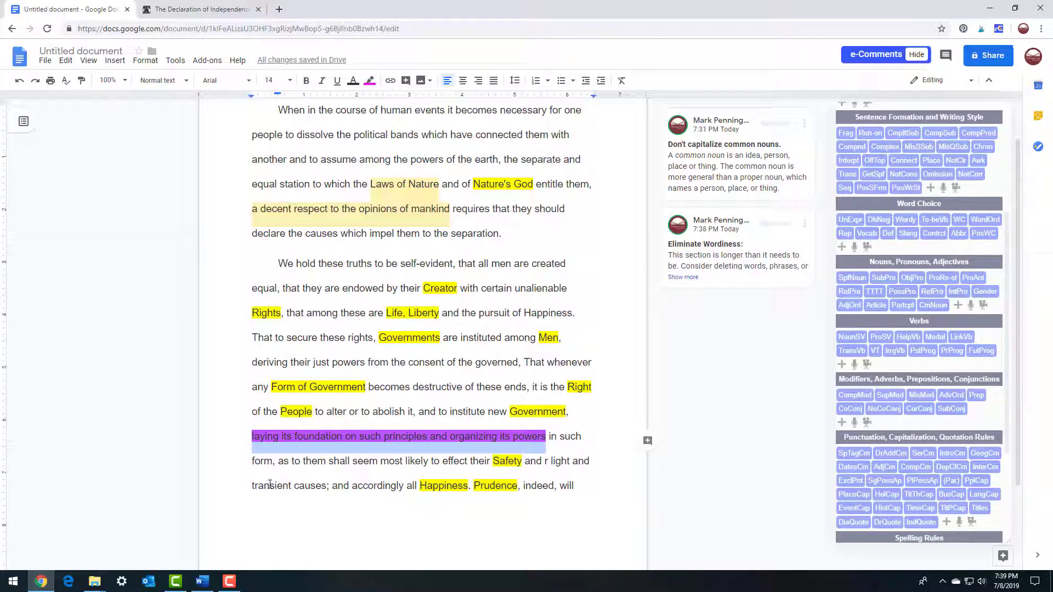
# - Highlight 'transient causes' in magenta to match the other passage
pyautogui.moveTo(251, 487); pyautogui.dragTo(325, 490)
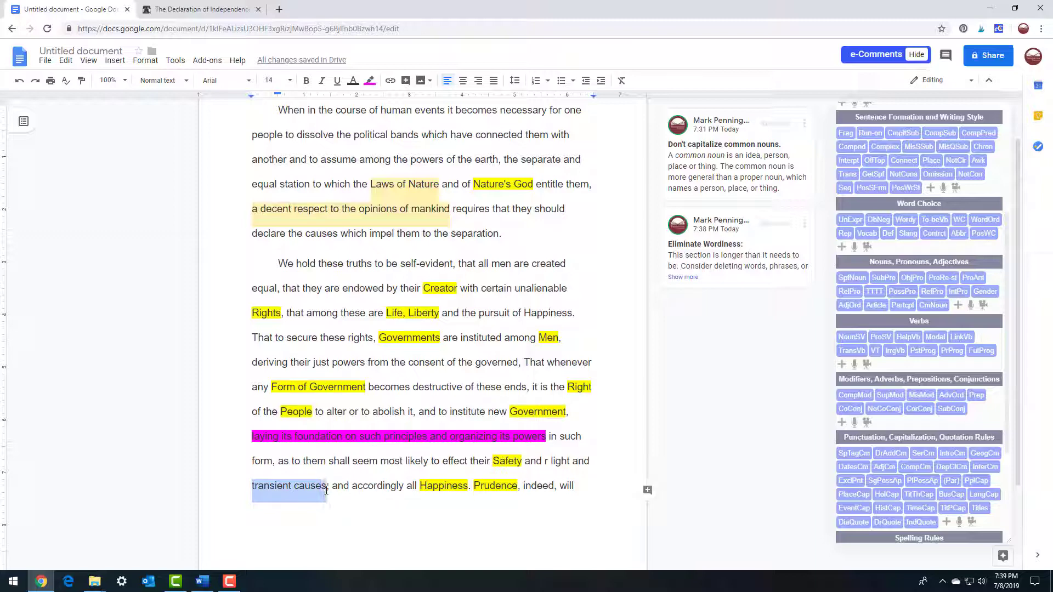
pyautogui.click(371, 81)
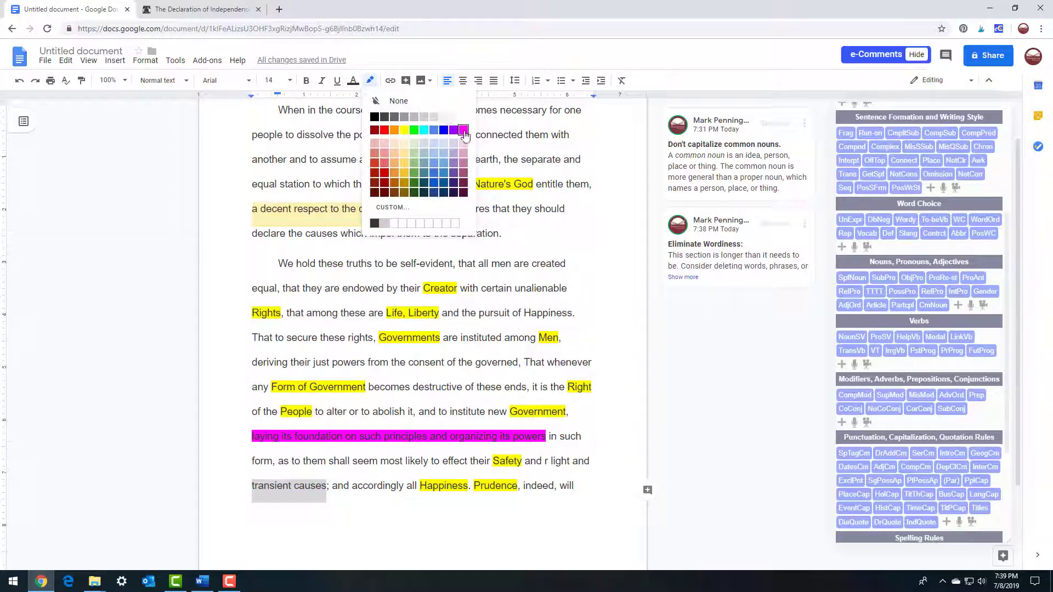
pyautogui.click(466, 142)
pyautogui.click(709, 402)
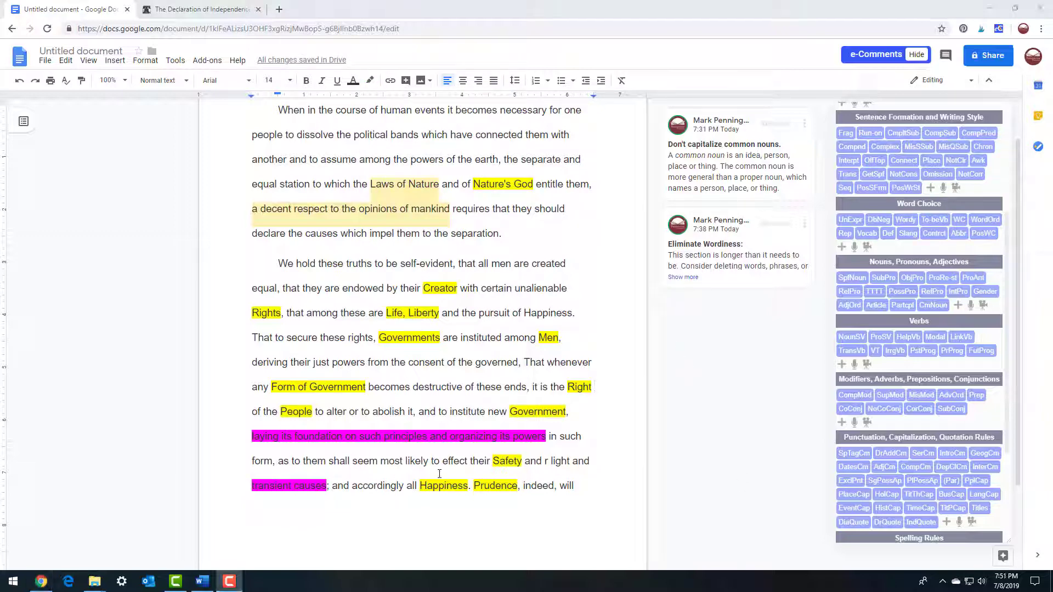
# - Add a Something Missing comment to 'r light', then select 'truths to be self-evident' for commenting
pyautogui.moveTo(545, 460); pyautogui.dragTo(569, 462)
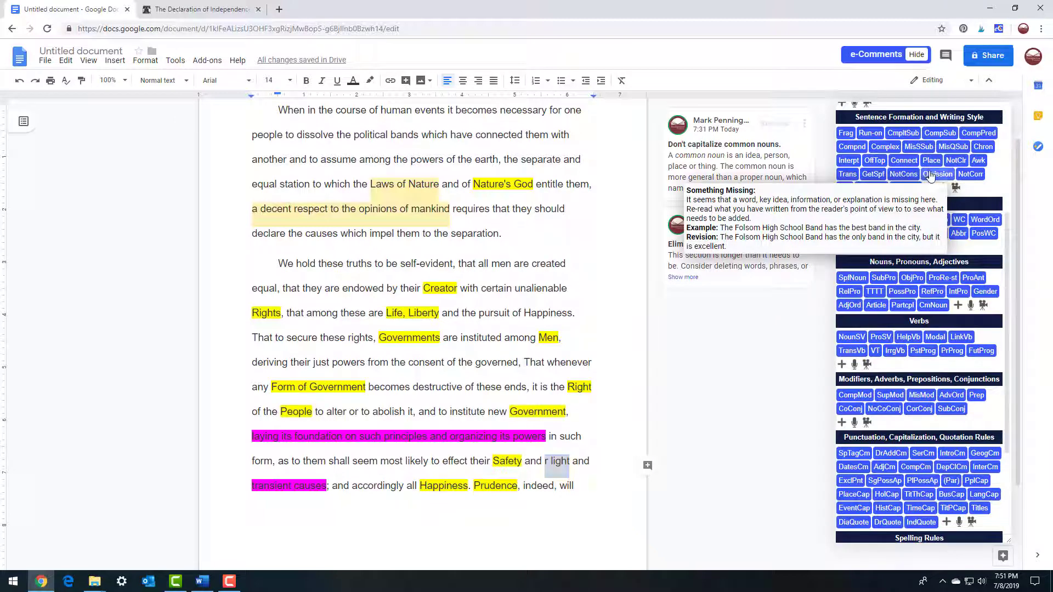
pyautogui.click(931, 175)
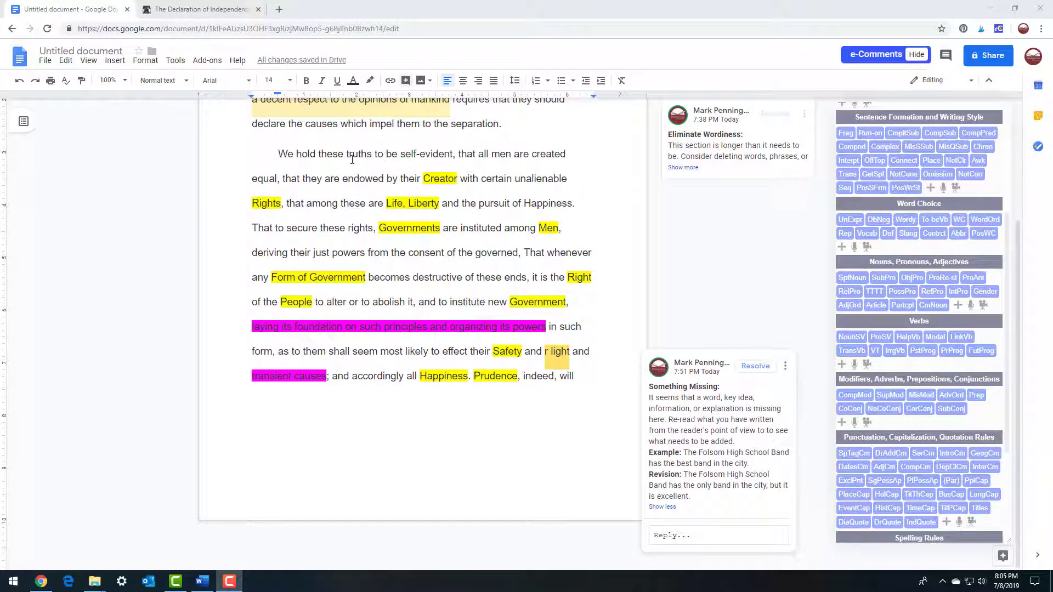
pyautogui.moveTo(347, 155); pyautogui.dragTo(453, 152)
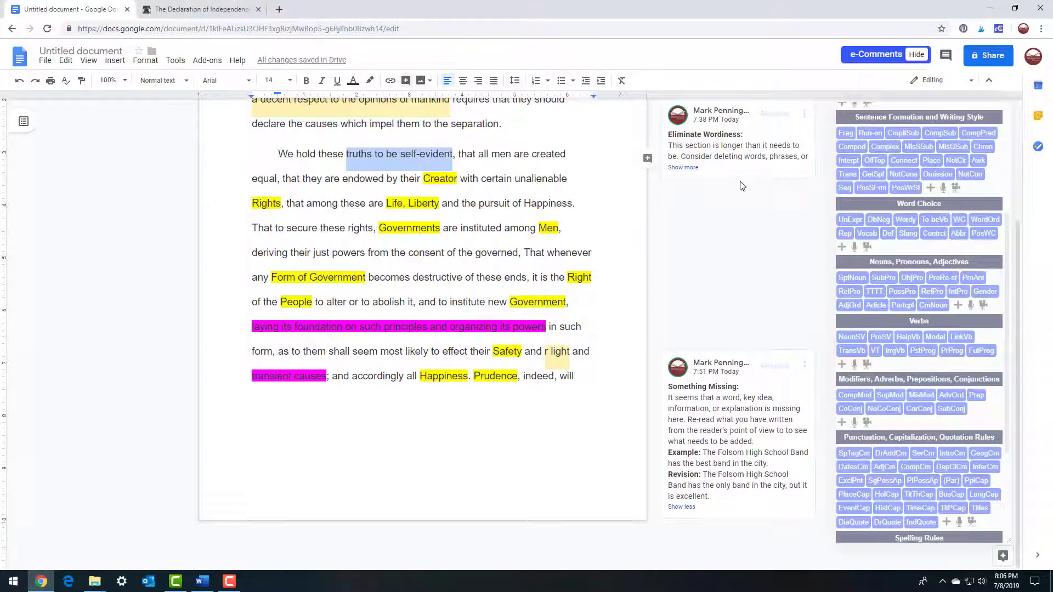
pyautogui.click(892, 175)
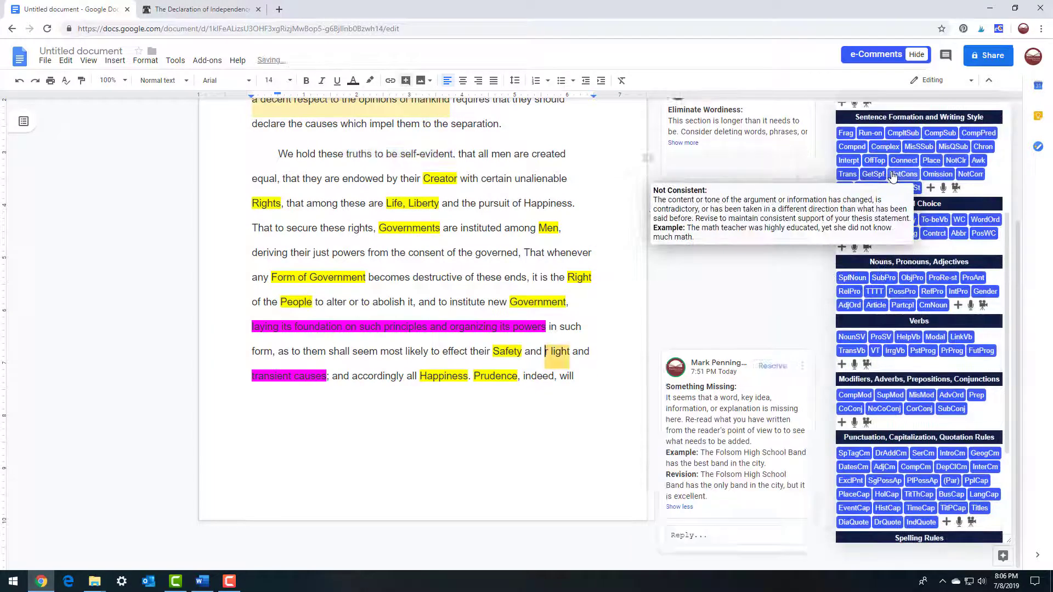
pyautogui.click(846, 174)
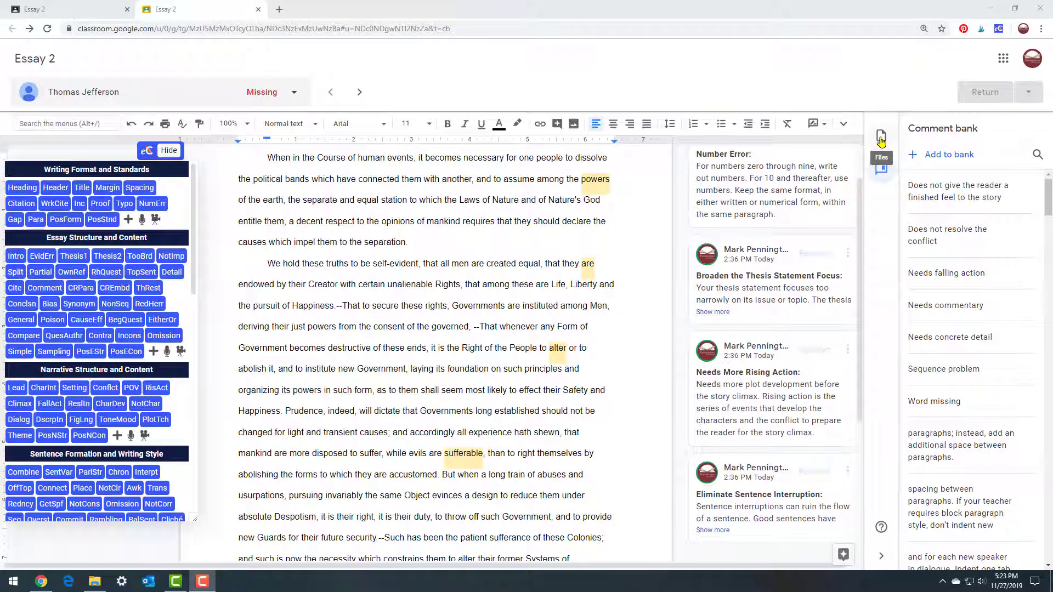
# - Leave the Comment bank, switch e-Comments On for Essay 2, and bring up Share settings
pyautogui.click(880, 137)
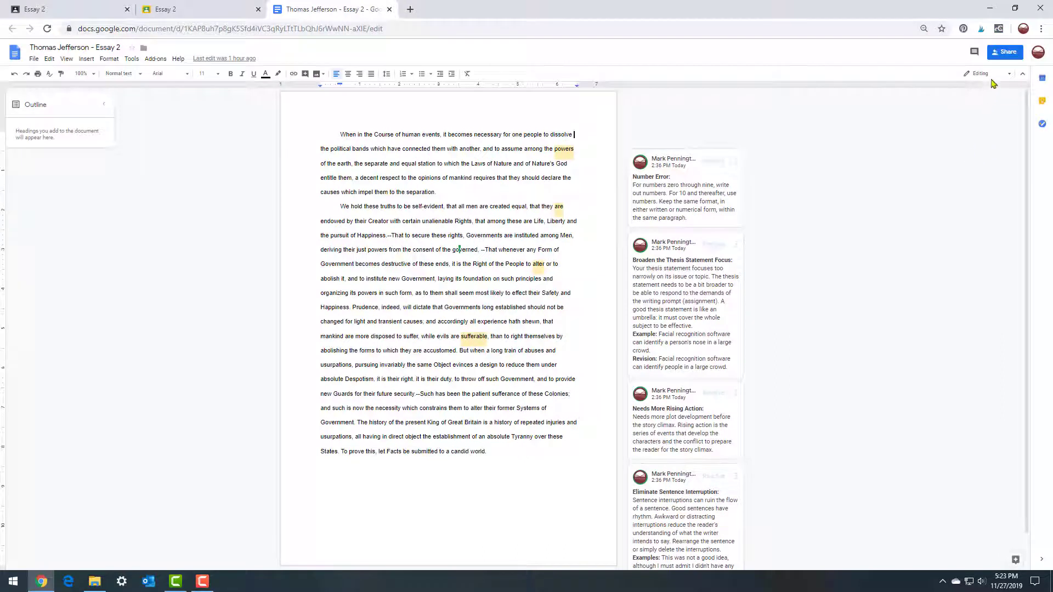
pyautogui.click(1001, 28)
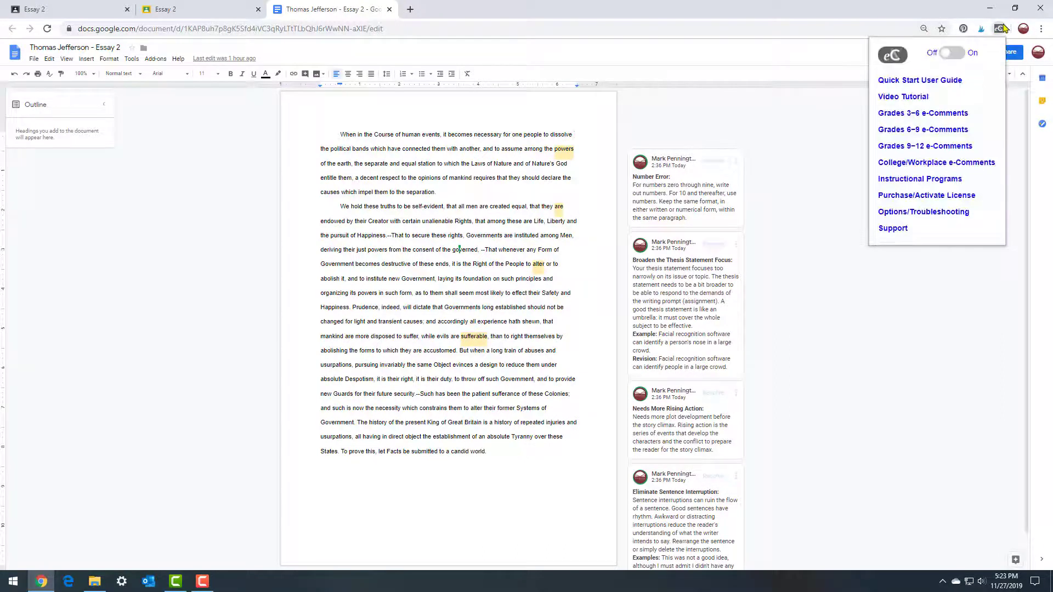
pyautogui.click(957, 53)
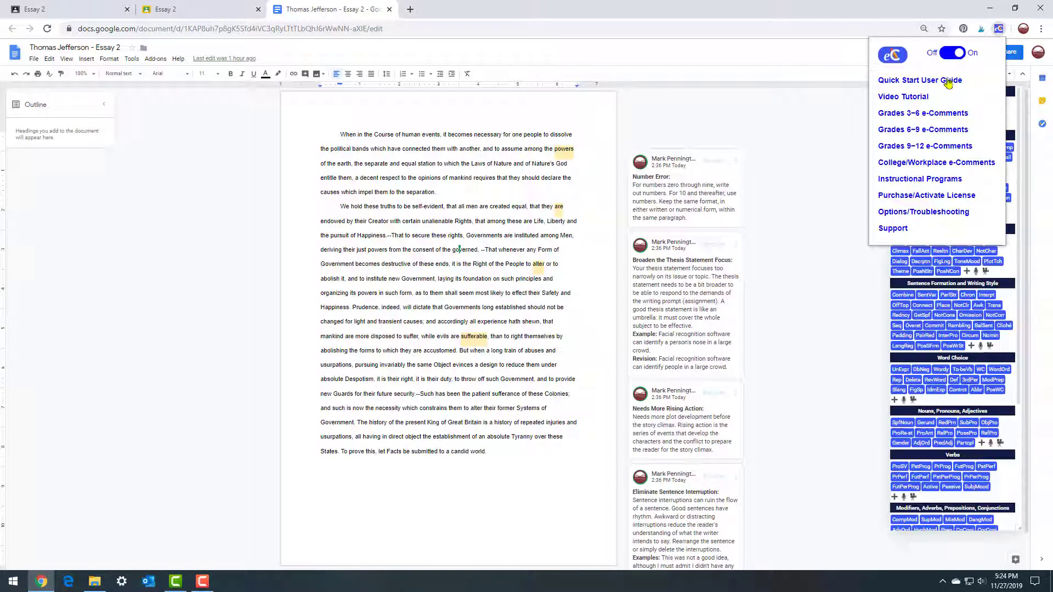
pyautogui.click(834, 295)
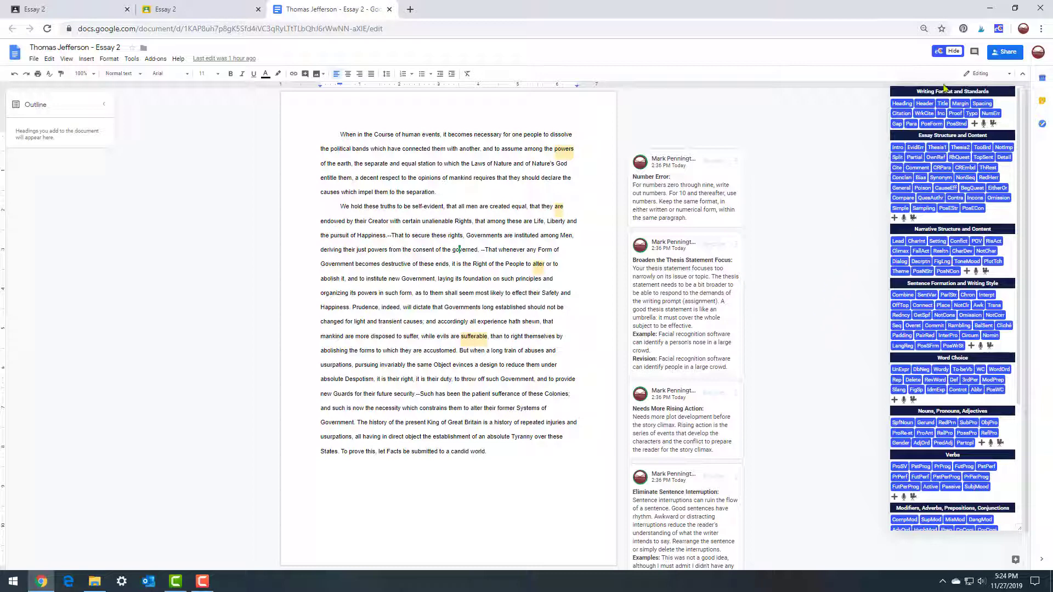
pyautogui.click(980, 54)
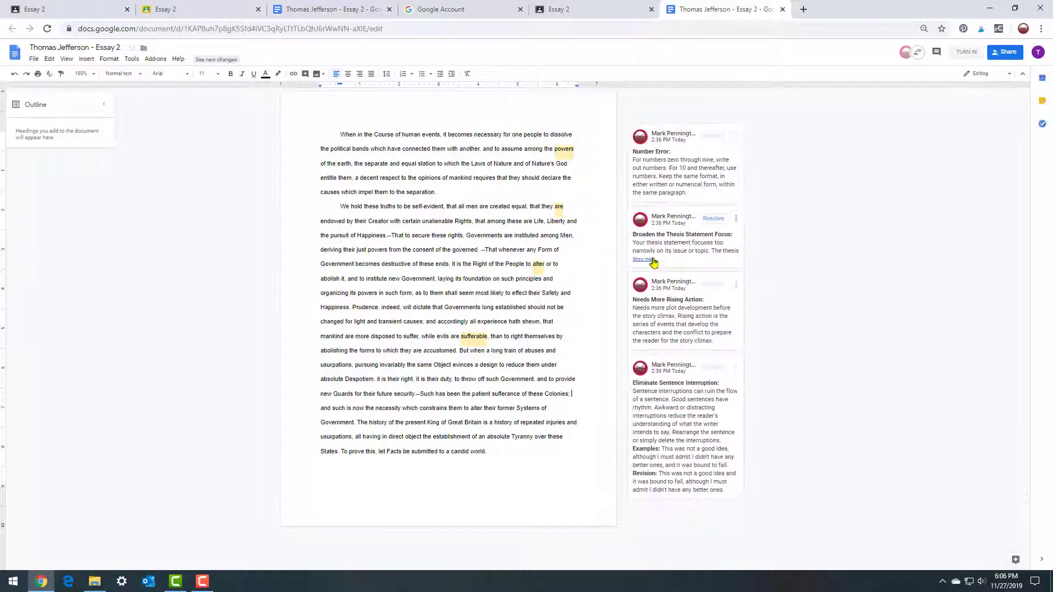
# - Expand the thesis comment and reply 'What do your mean by "broaden?', then select 'institute'
pyautogui.click(652, 260)
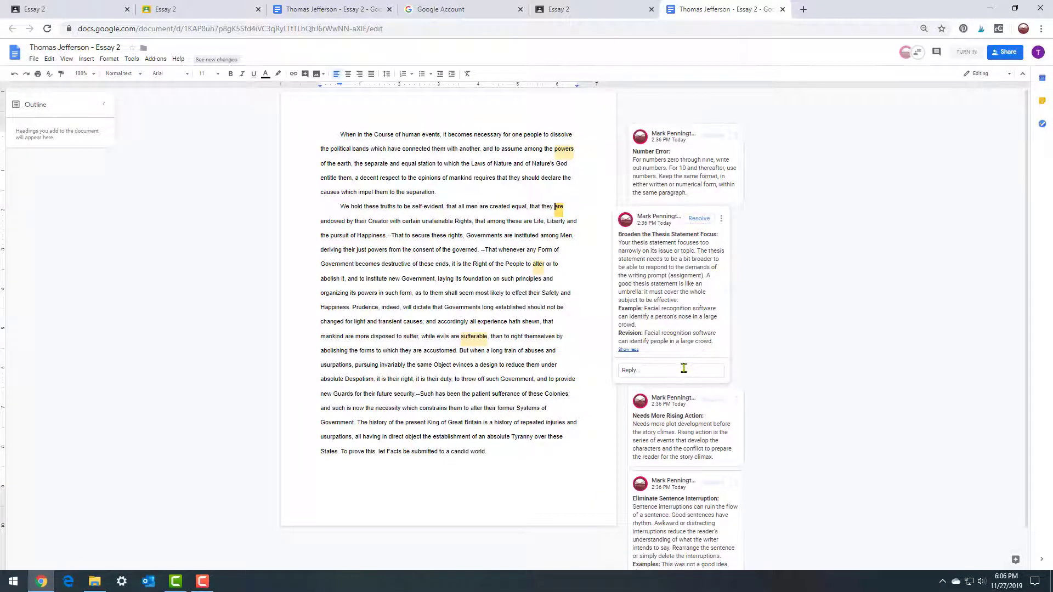
pyautogui.click(683, 367)
pyautogui.write('What')
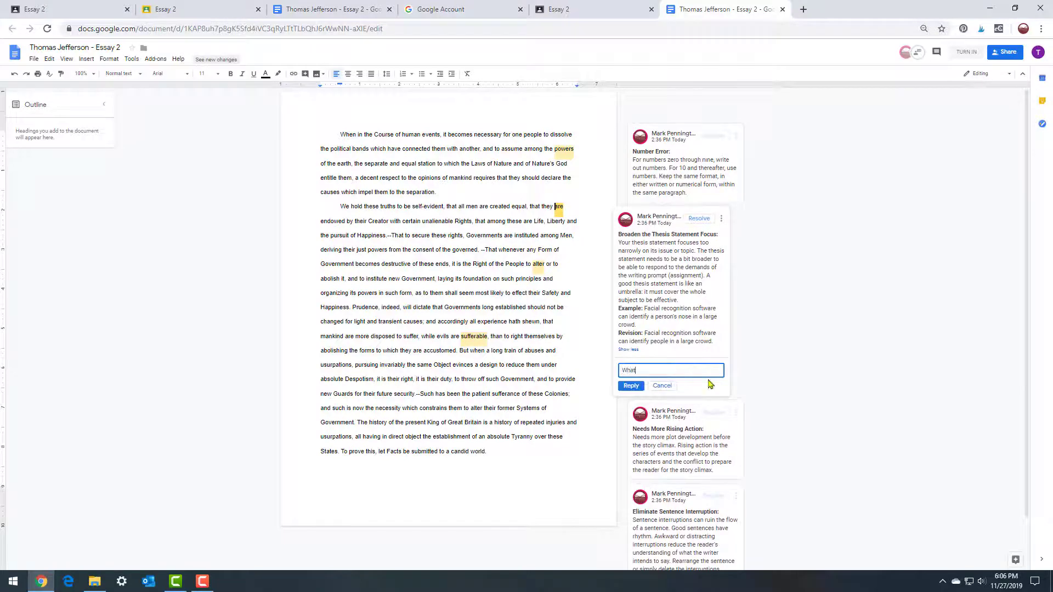
pyautogui.write(' do your mean by "broaden?')
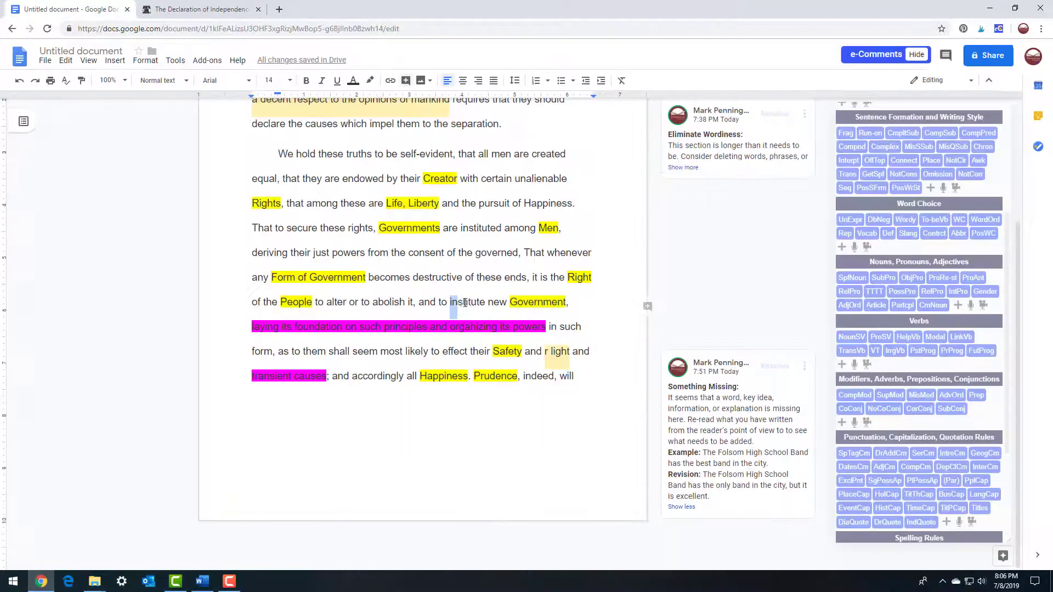
pyautogui.moveTo(451, 303); pyautogui.dragTo(486, 304)
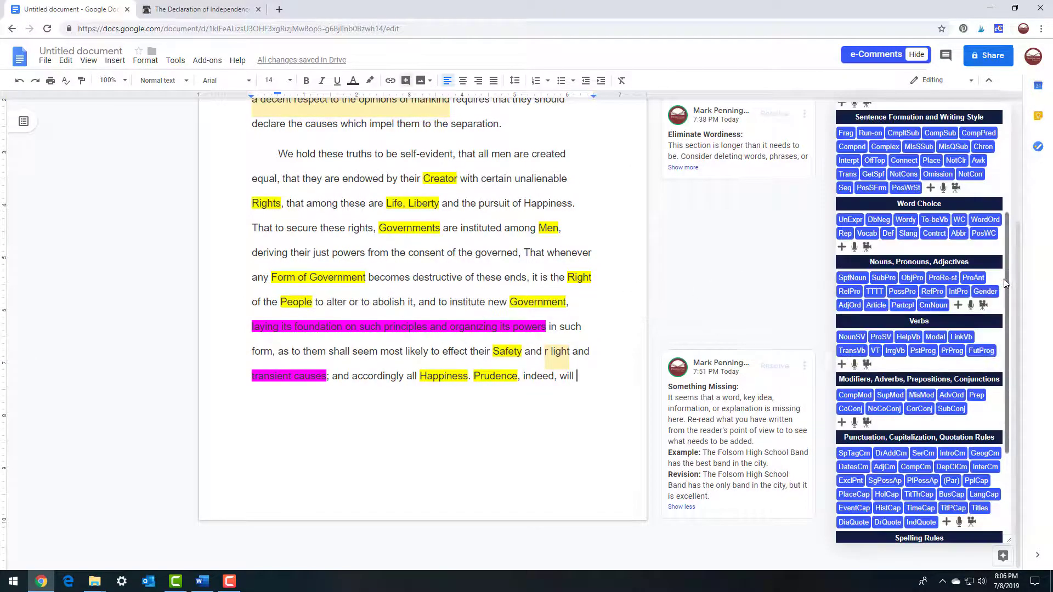
# - Inspect the tracked changes in File > Version history, then return to the editable document
pyautogui.scroll(-3, 1006, 288)
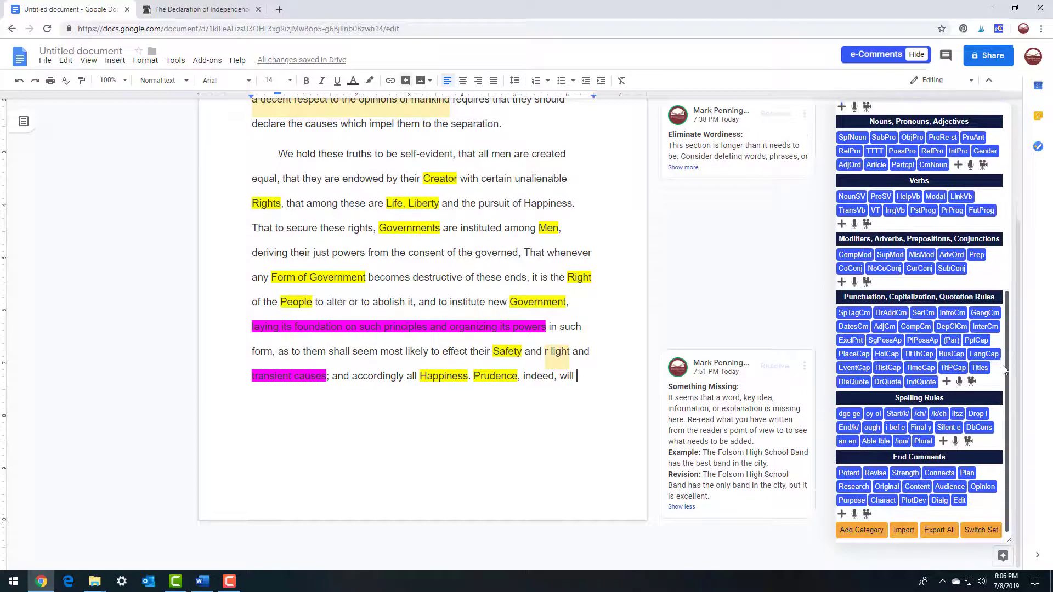
pyautogui.moveTo(868, 476)
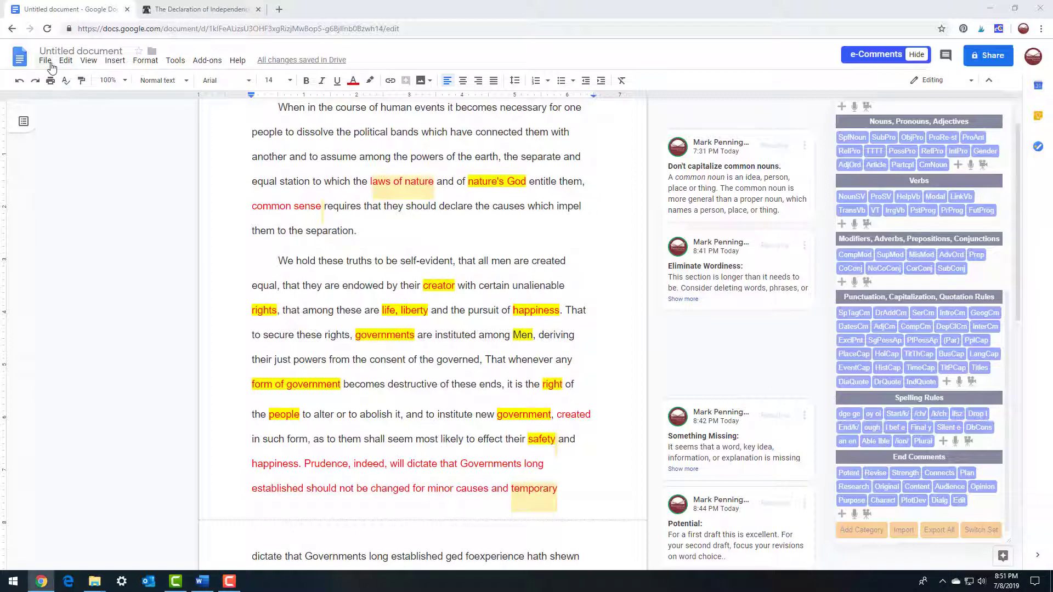
pyautogui.click(47, 61)
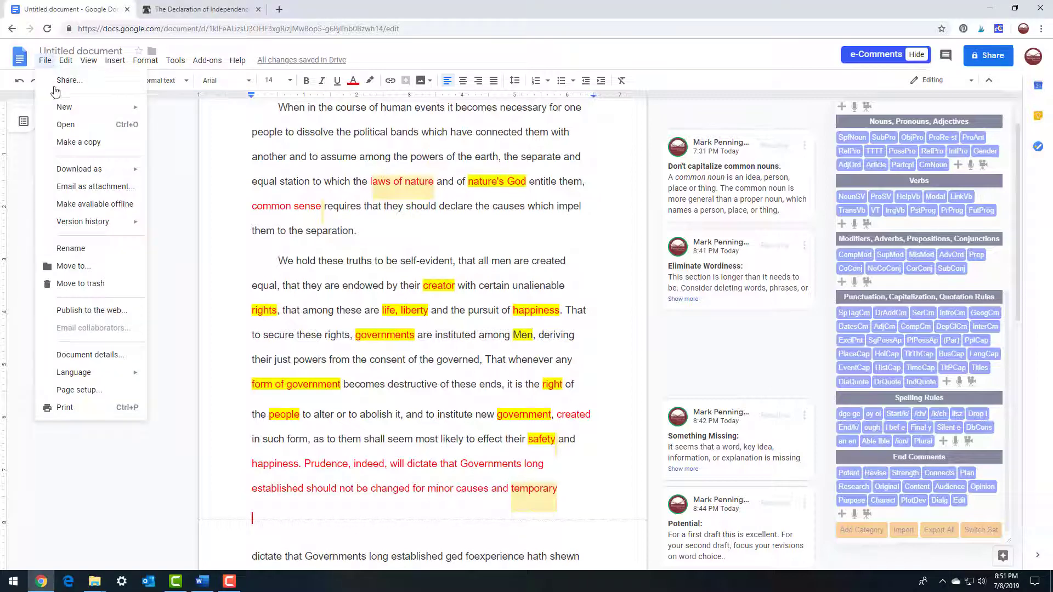
pyautogui.moveTo(63, 221)
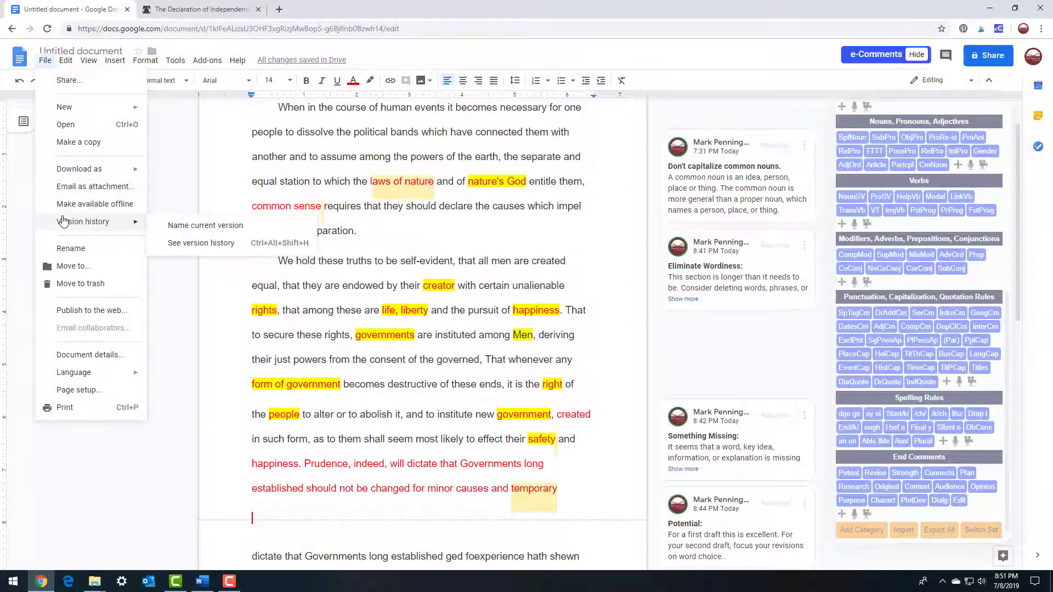
pyautogui.click(186, 248)
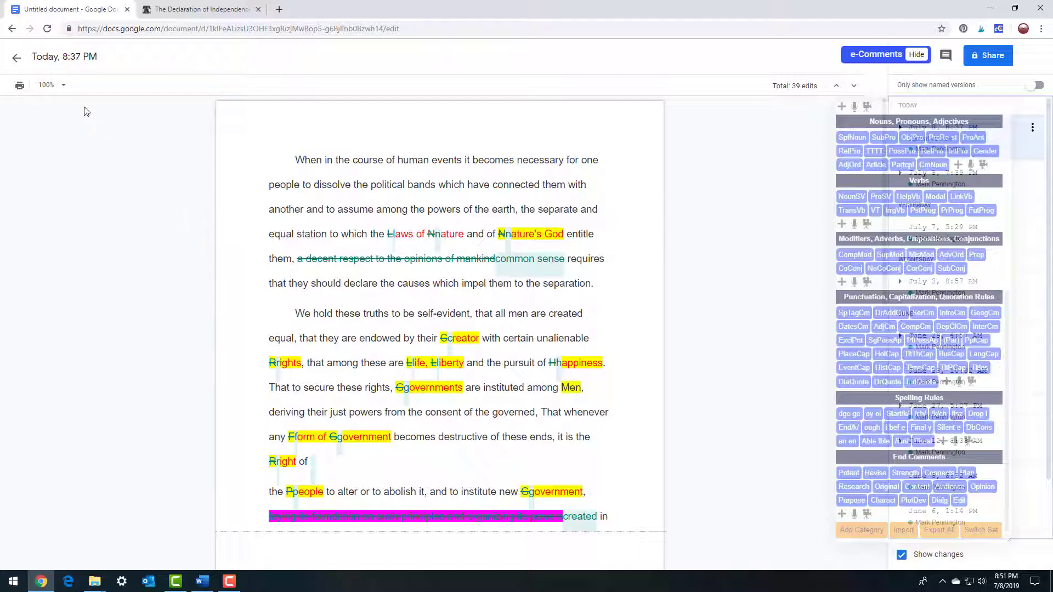
pyautogui.click(17, 58)
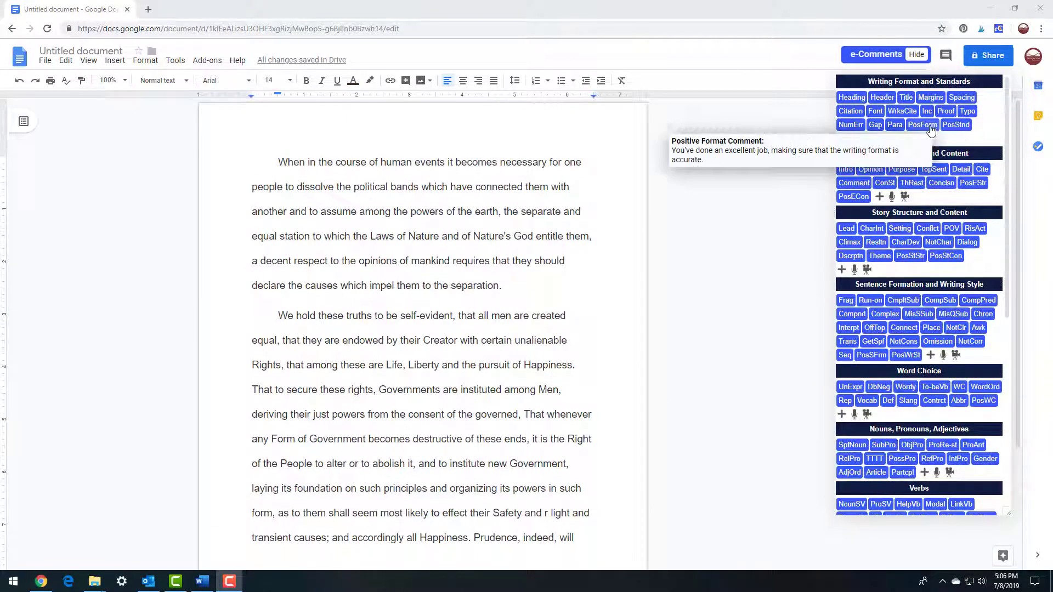
pyautogui.click(930, 126)
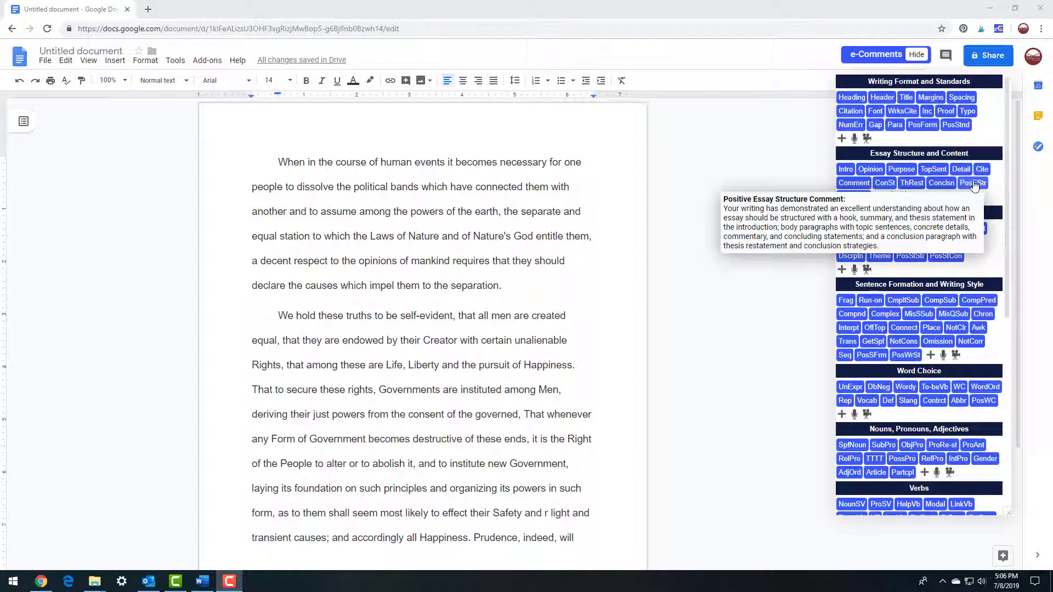
pyautogui.click(972, 184)
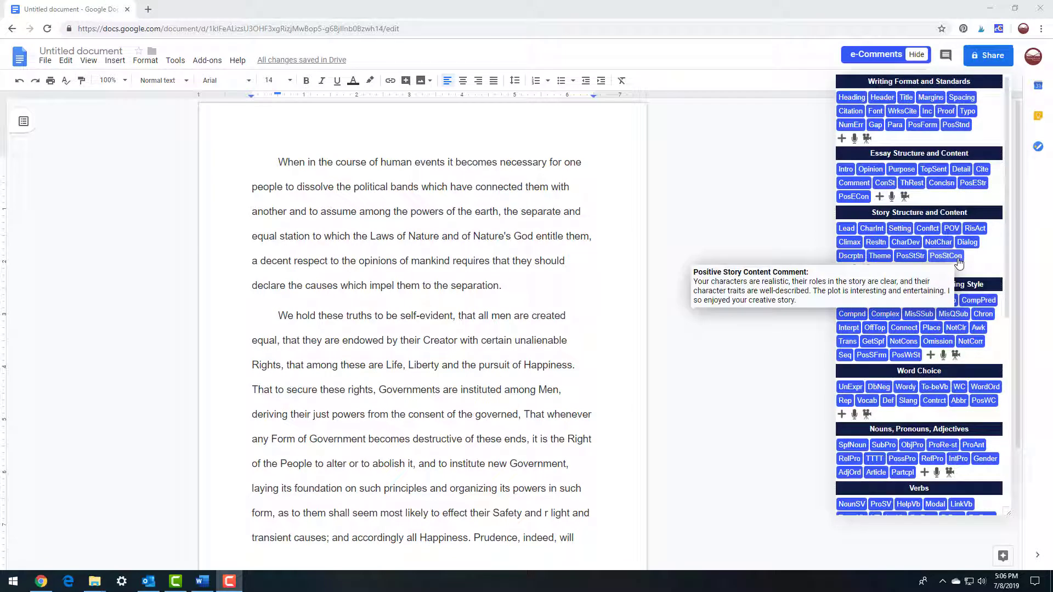
pyautogui.scroll(-1, 1008, 269)
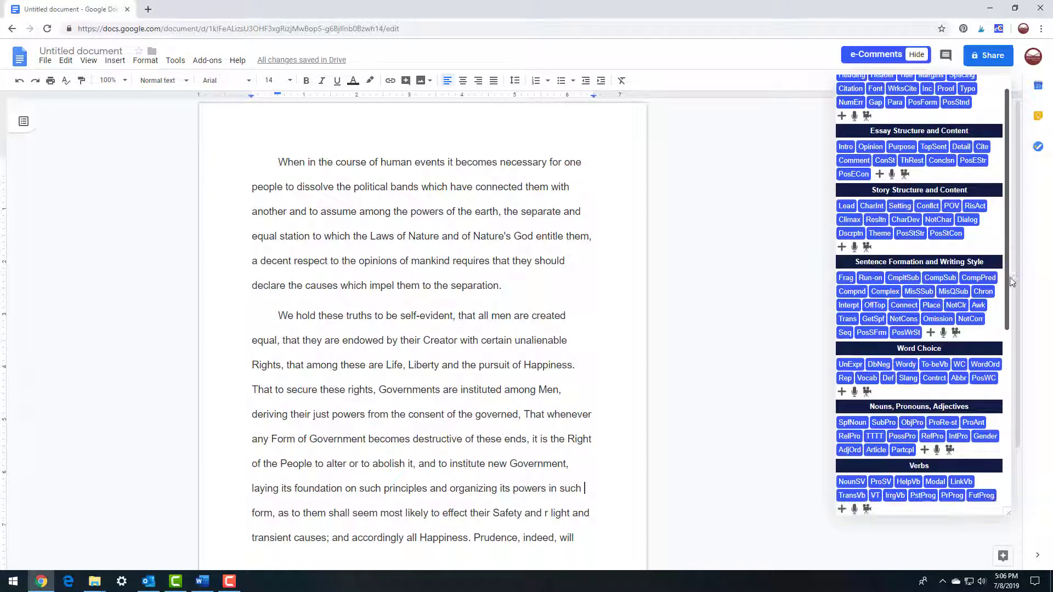
pyautogui.moveTo(1012, 289); pyautogui.dragTo(1001, 489)
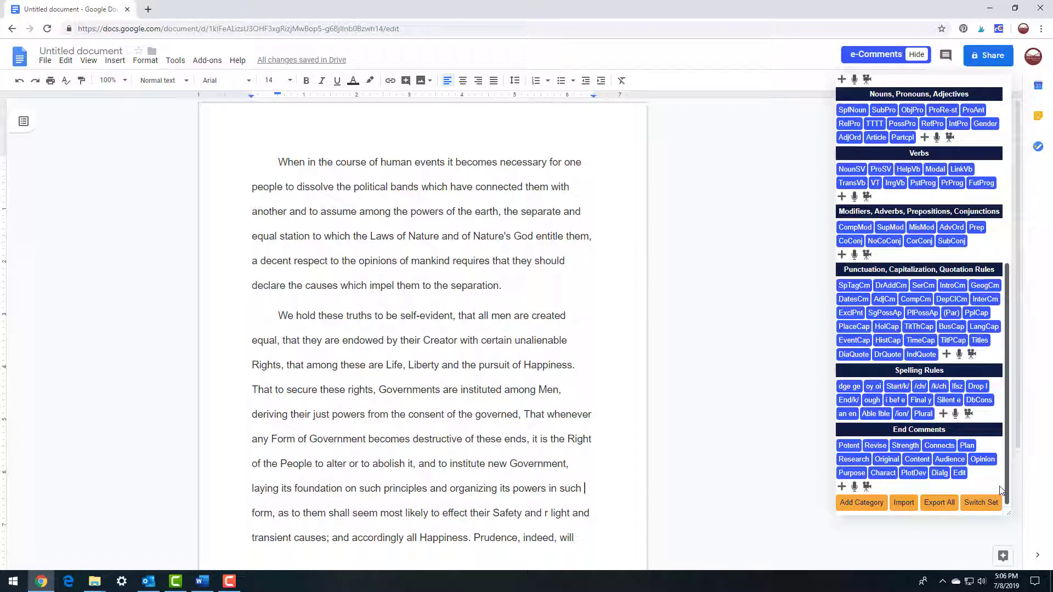
pyautogui.moveTo(859, 460)
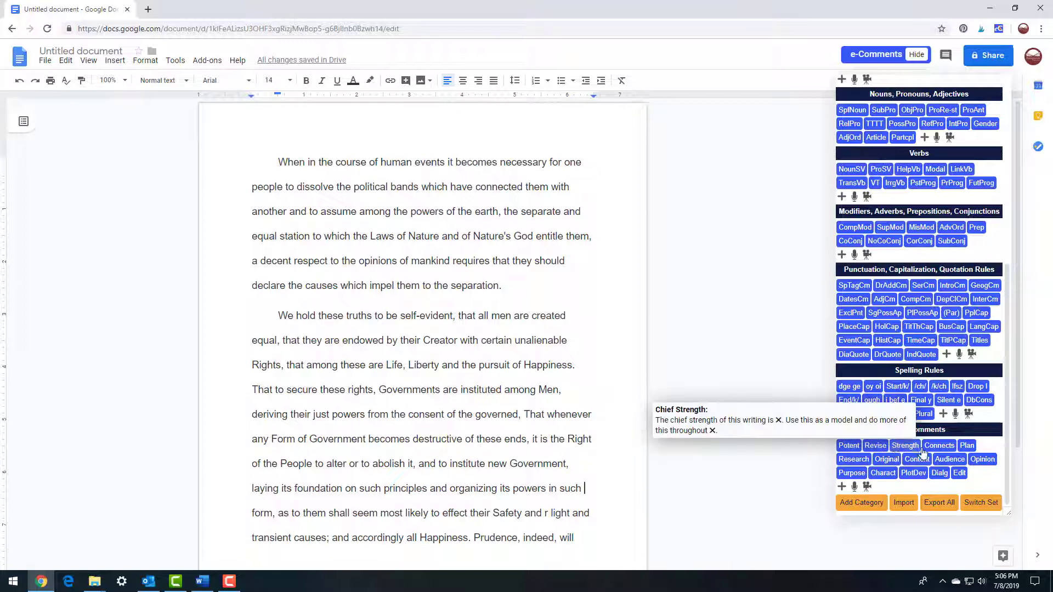
pyautogui.moveTo(931, 453)
pyautogui.moveTo(964, 453)
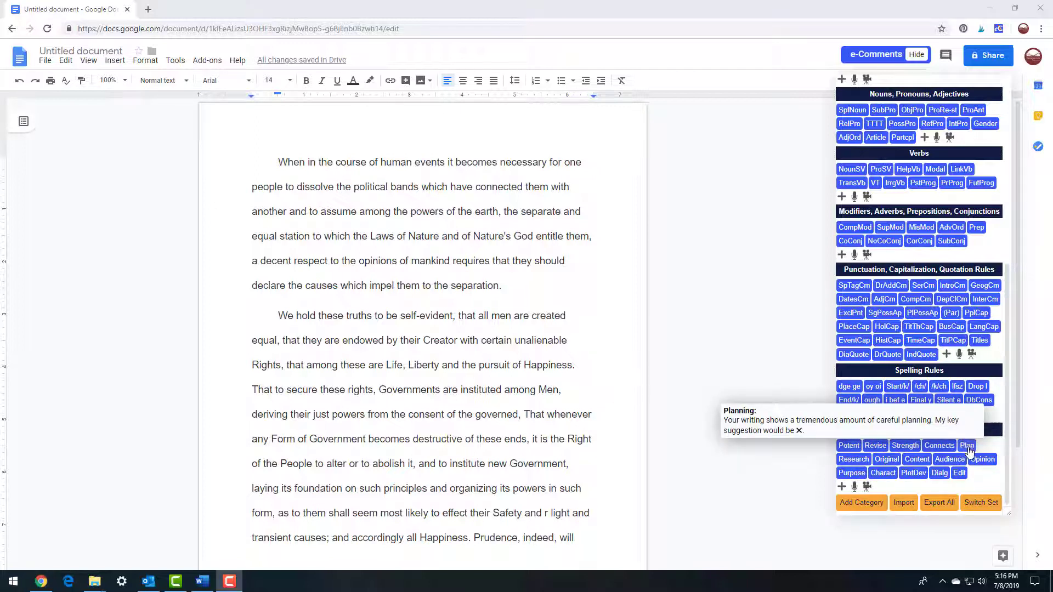
pyautogui.moveTo(884, 464)
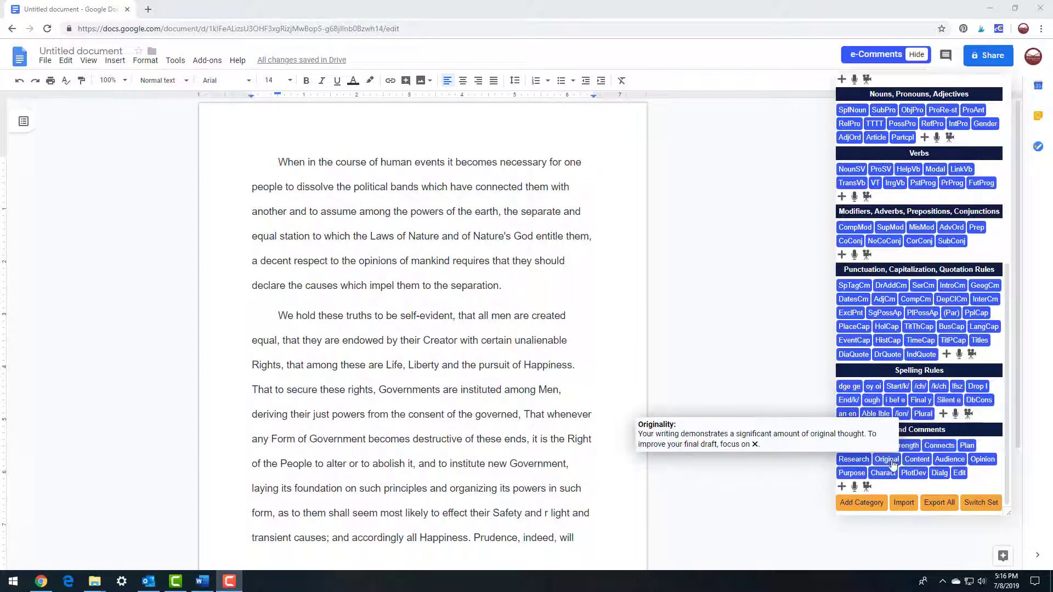
# - Insert the Research end comment, zoom the page in, and scroll down to its input box
pyautogui.click(858, 462)
pyautogui.hotkey('ctrl', '+')
pyautogui.hotkey('ctrl', '+')
pyautogui.hotkey('ctrl', '+')
pyautogui.hotkey('ctrl', '+')
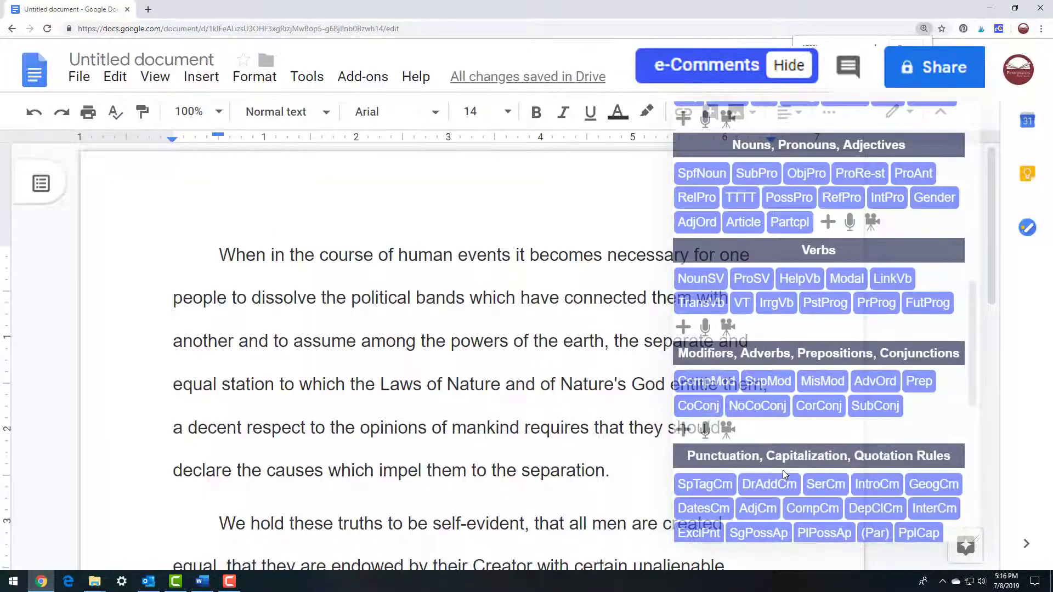
pyautogui.scroll(-3, 784, 472)
pyautogui.scroll(-2, 784, 475)
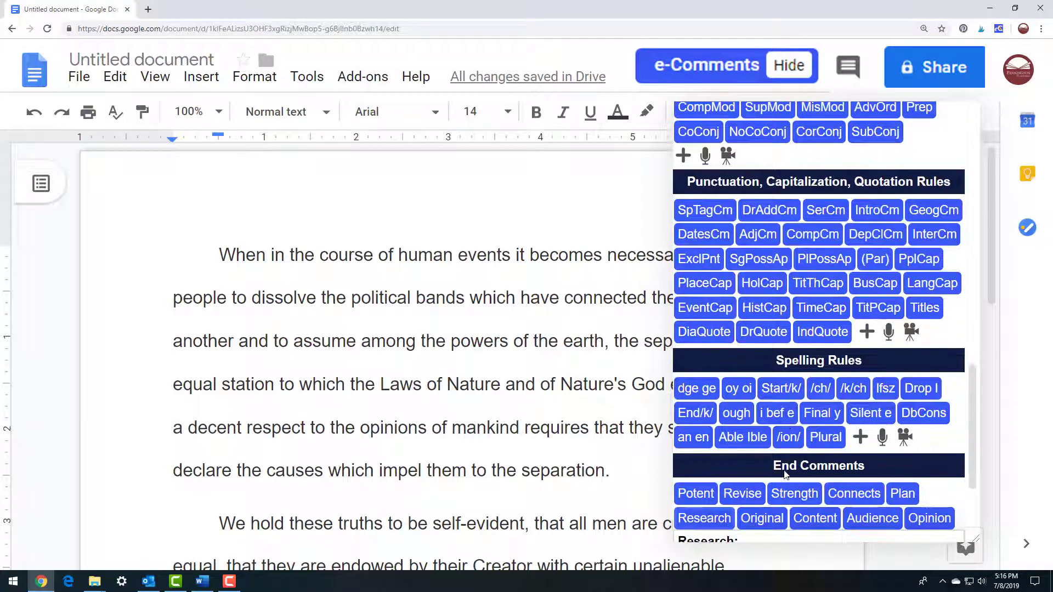
pyautogui.scroll(-2, 785, 475)
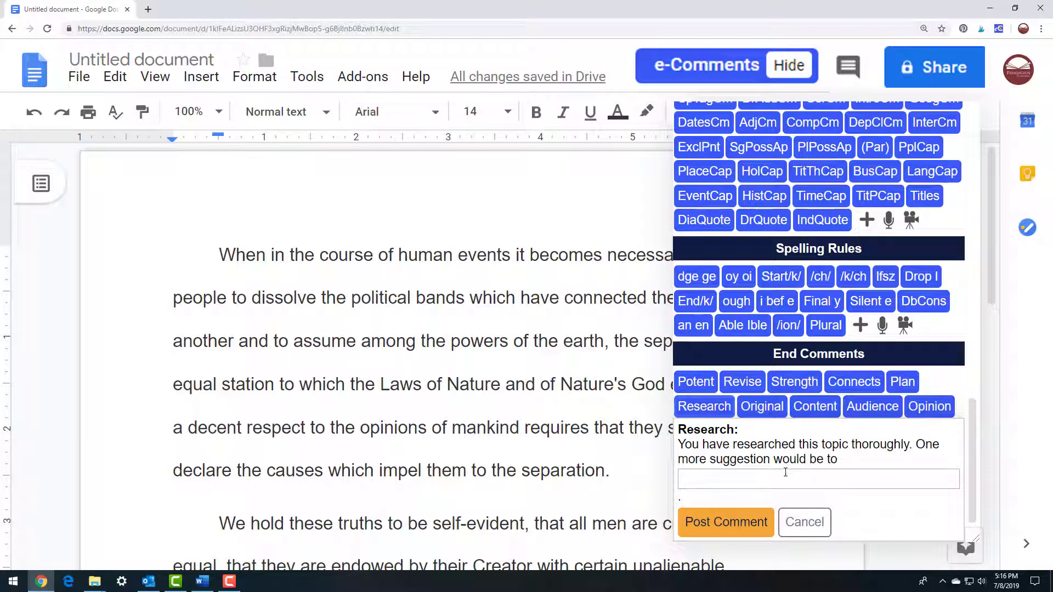